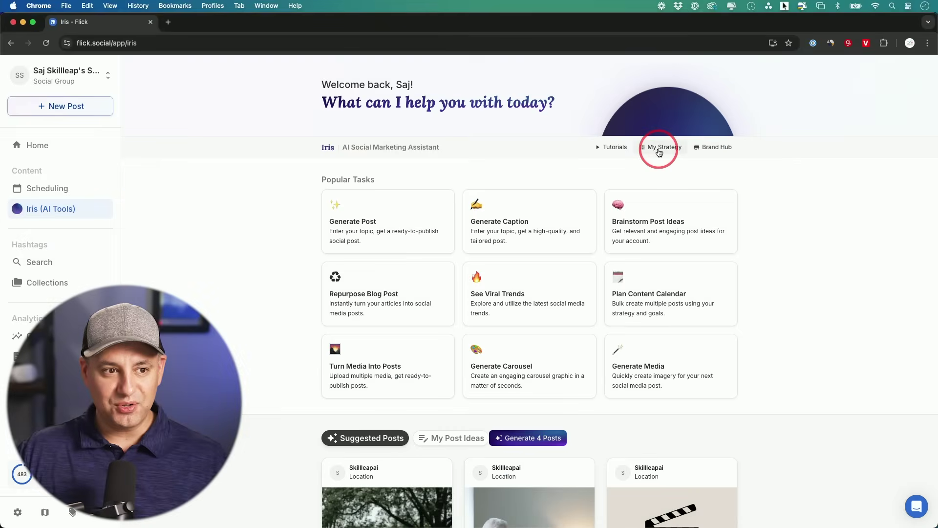
Open My Strategy to view the social strategy summary, posting frequency and content aims
click(659, 147)
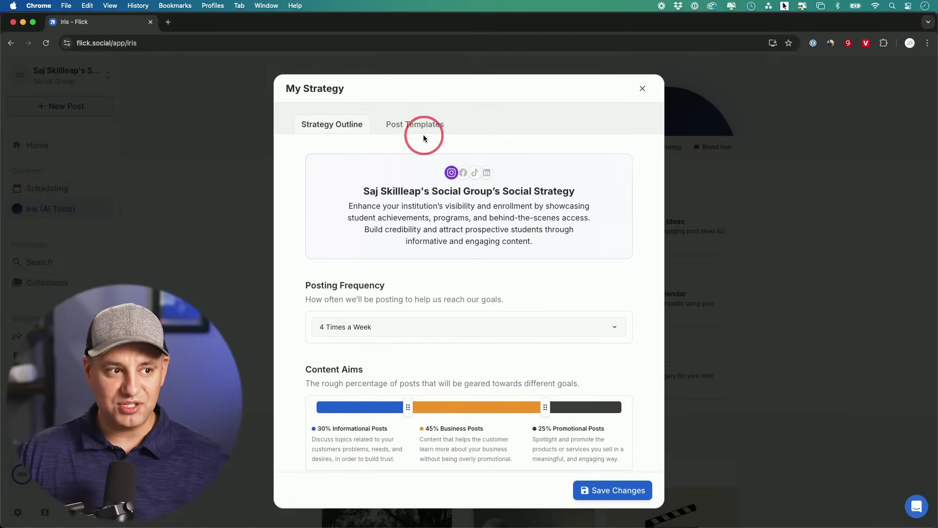
scroll(561, 237, down, 2)
scroll(561, 237, down, 1)
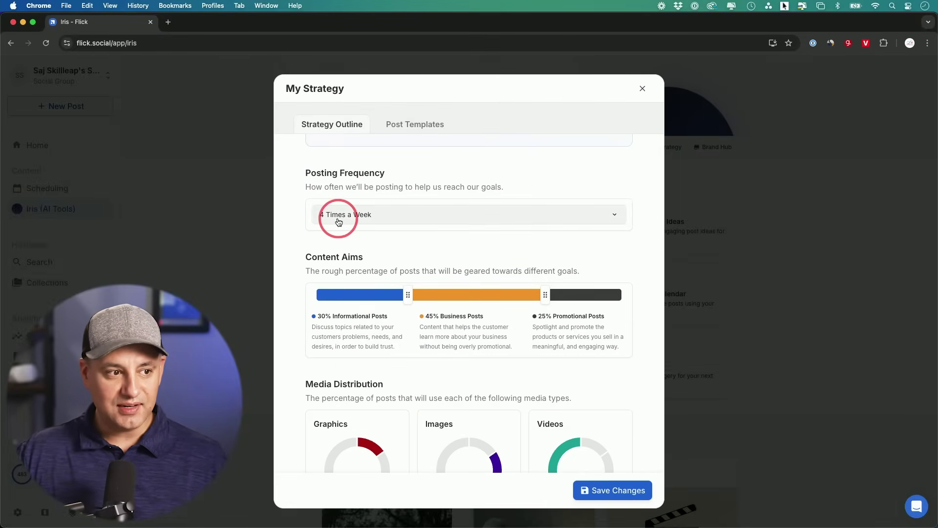
scroll(366, 184, down, 2)
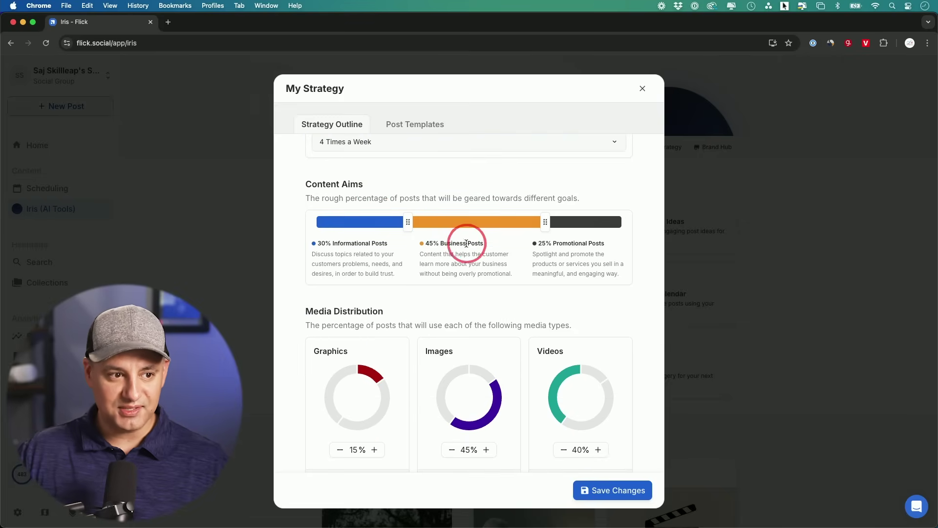
Raise Business Posts to 60% (Promotional down to 10%) and save the strategy changes
drag(544, 227, 590, 227)
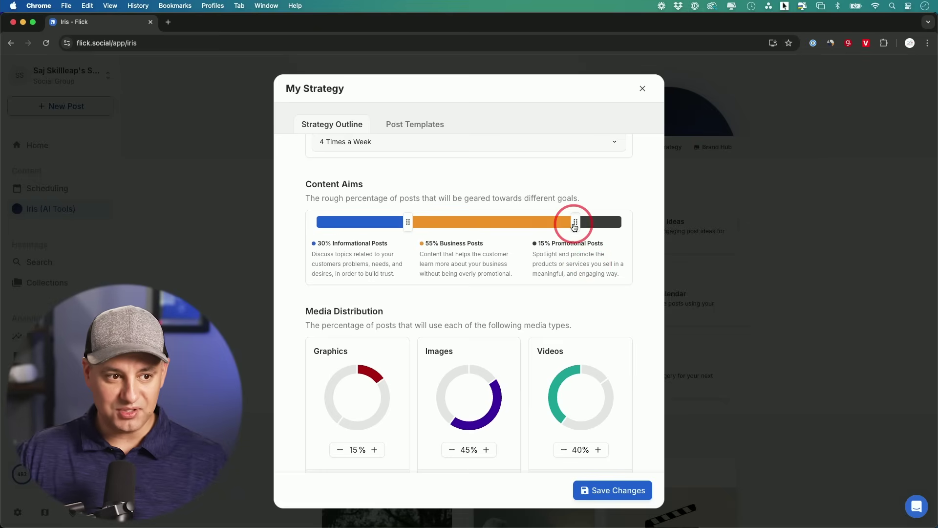
scroll(521, 260, down, 2)
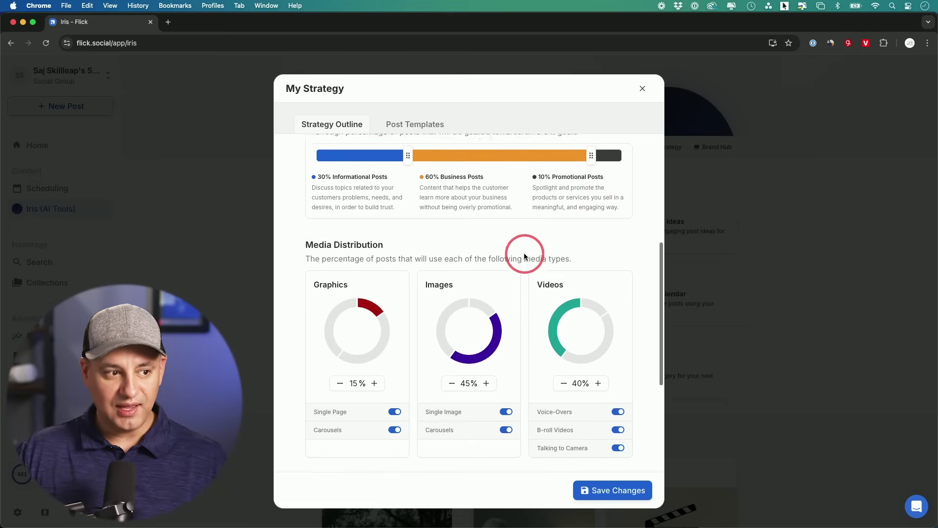
scroll(300, 243, down, 1)
scroll(328, 245, down, 2)
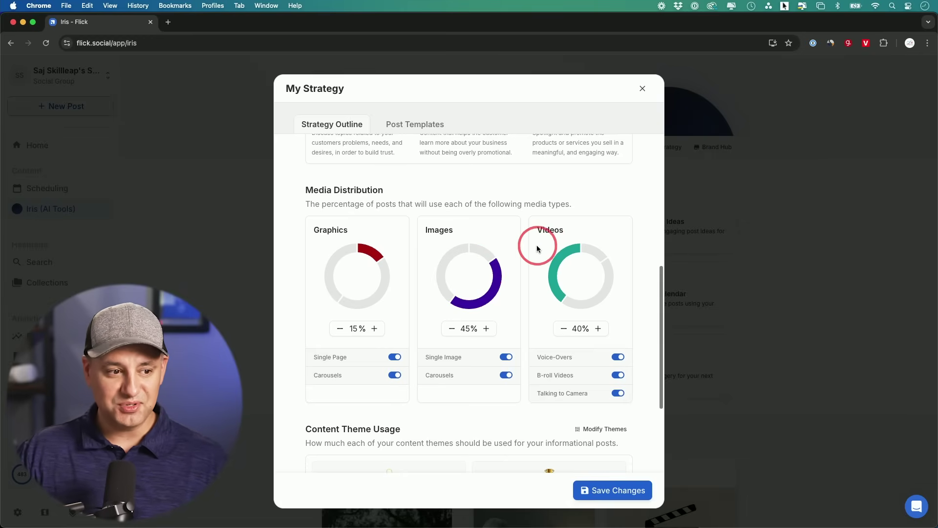
scroll(543, 246, down, 2)
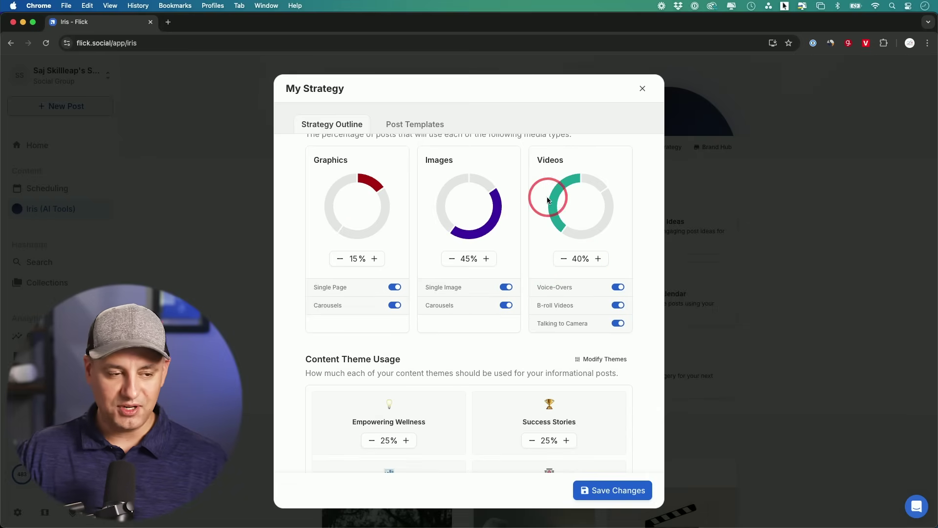
scroll(518, 199, down, 1)
scroll(522, 200, down, 2)
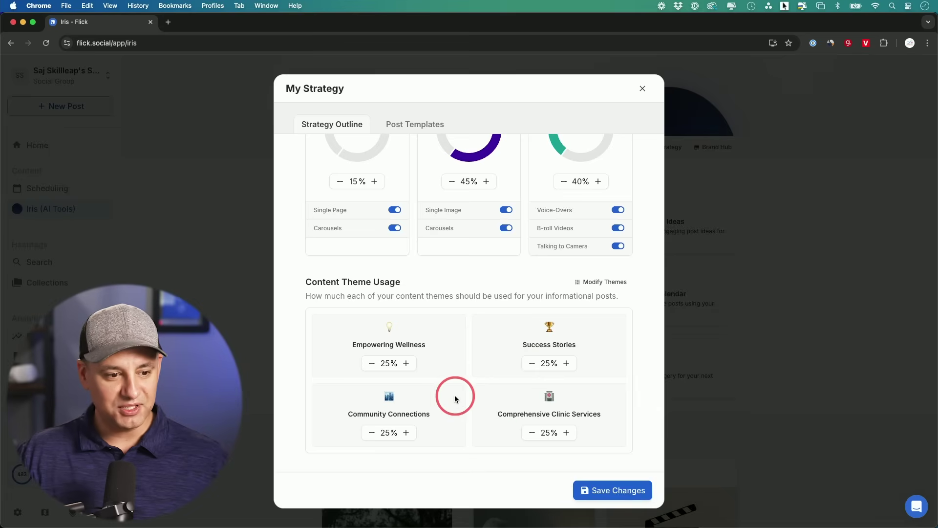
click(618, 491)
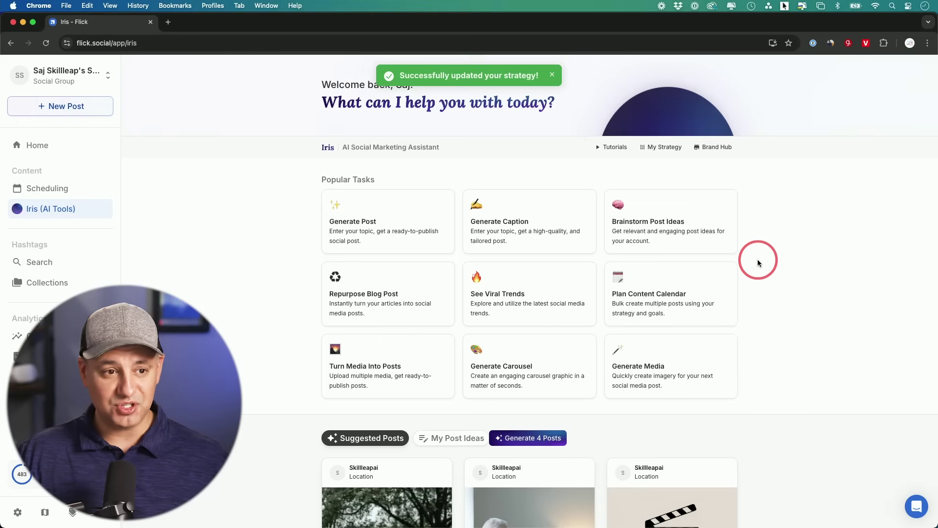
click(716, 147)
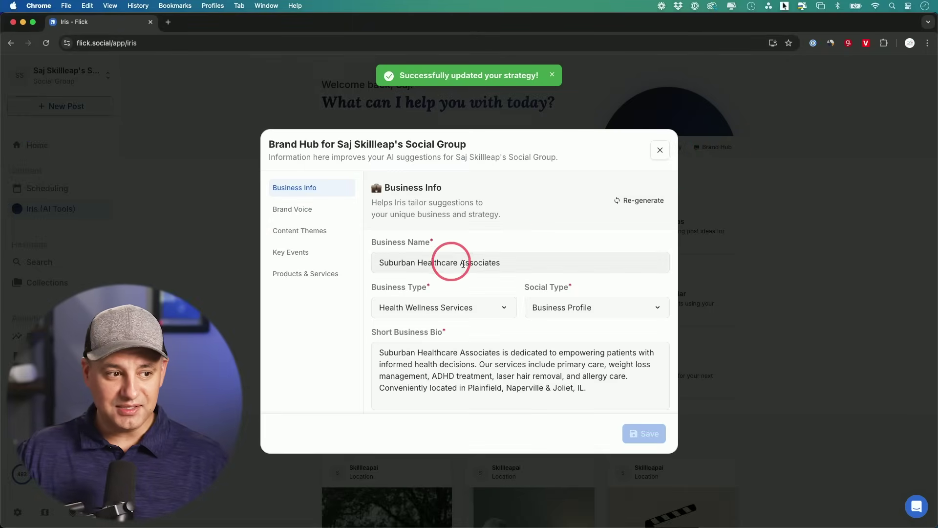
scroll(472, 266, down, 3)
scroll(469, 267, down, 1)
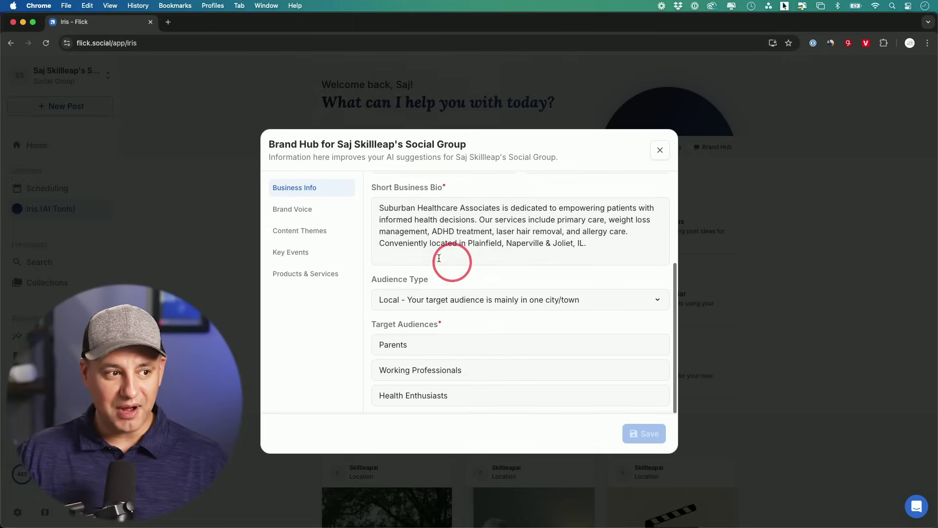
click(293, 209)
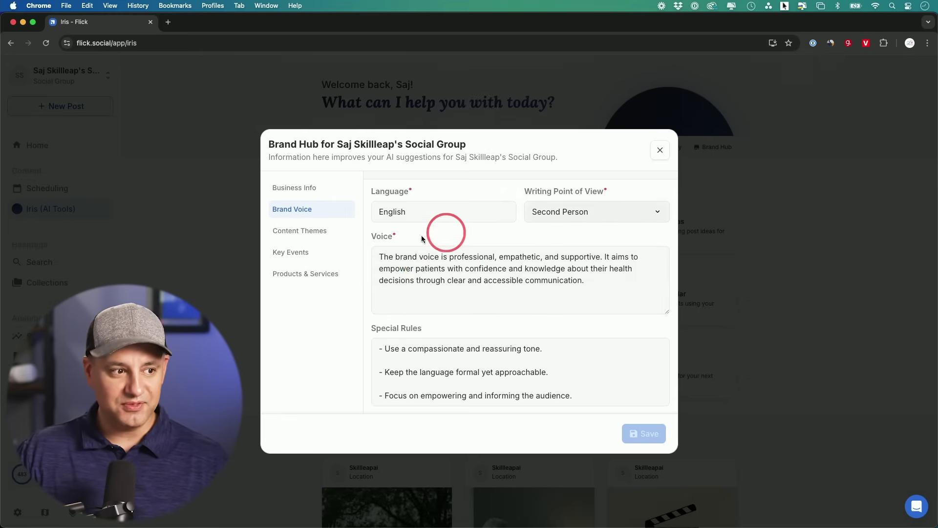
click(768, 230)
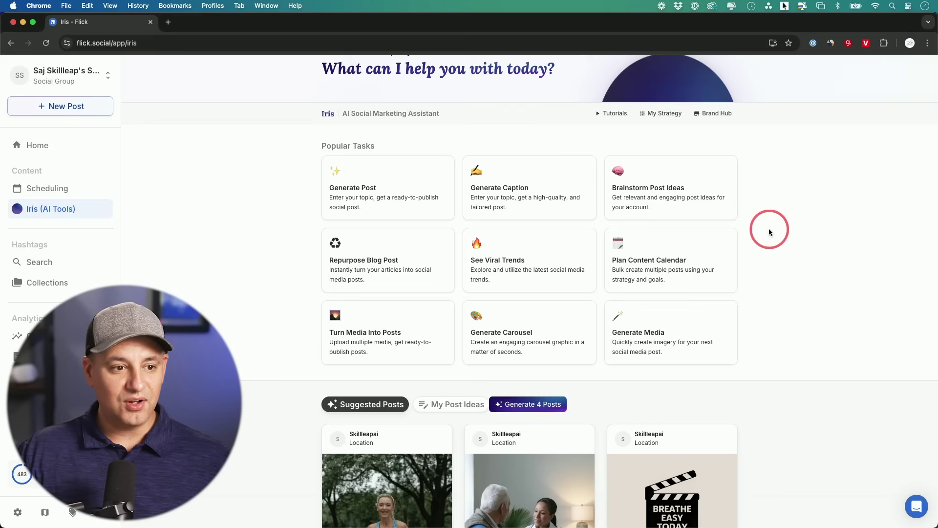
click(642, 270)
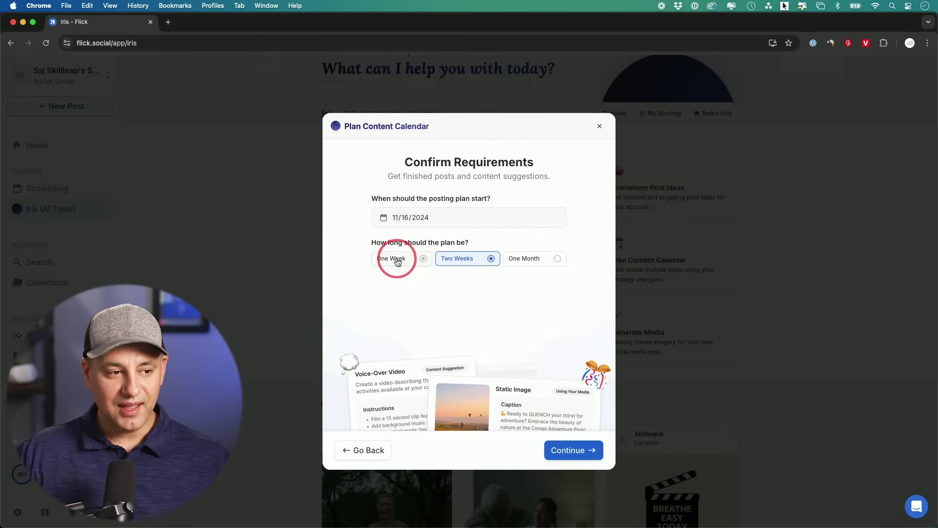
Start the content calendar plan on 12/01/2024 and continue to media selection
click(398, 223)
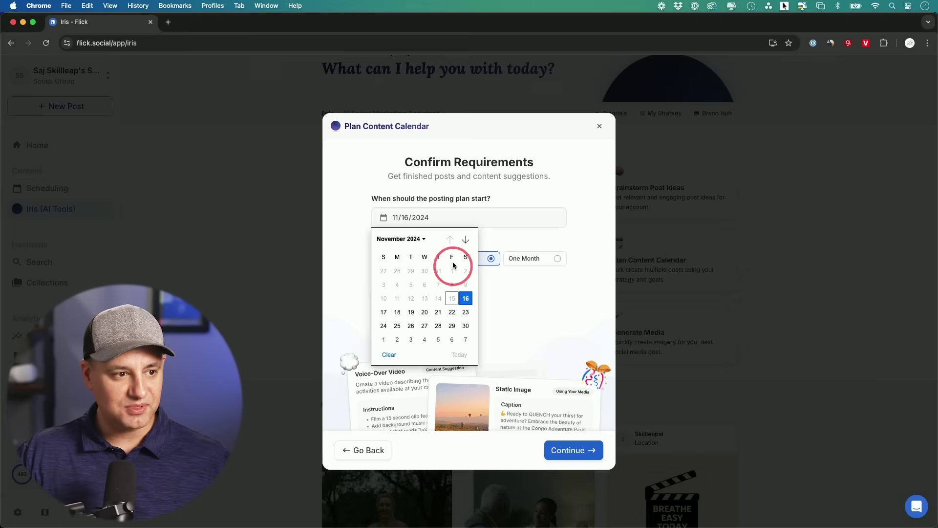
click(465, 239)
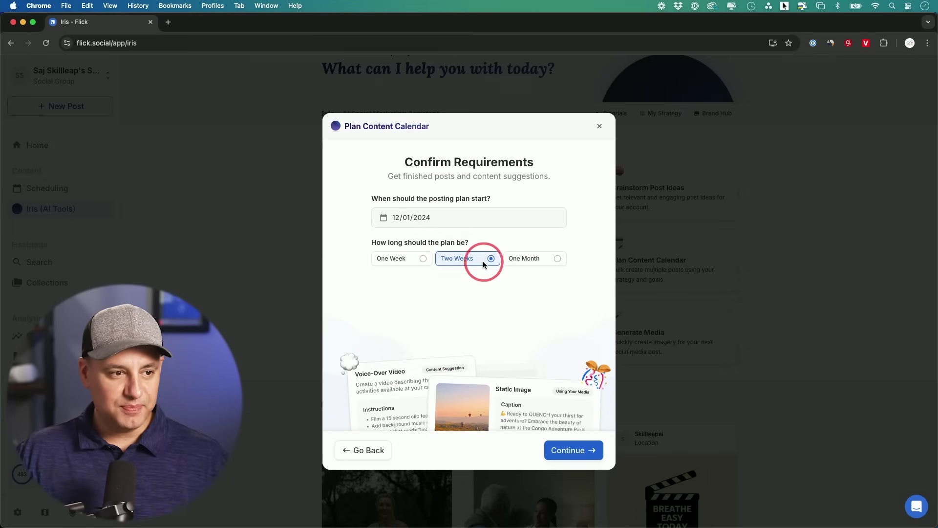
click(586, 449)
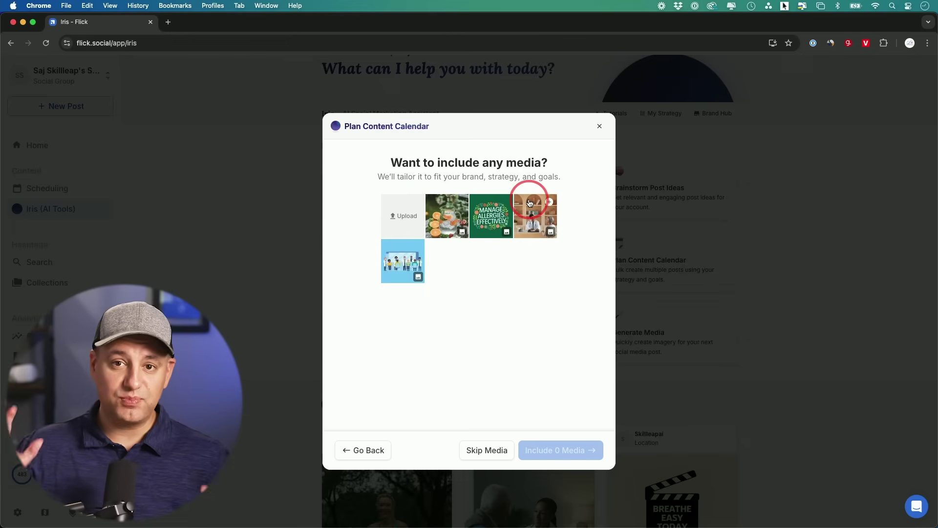
Include four library images, starting with the citrus water photo, in the plan
click(460, 229)
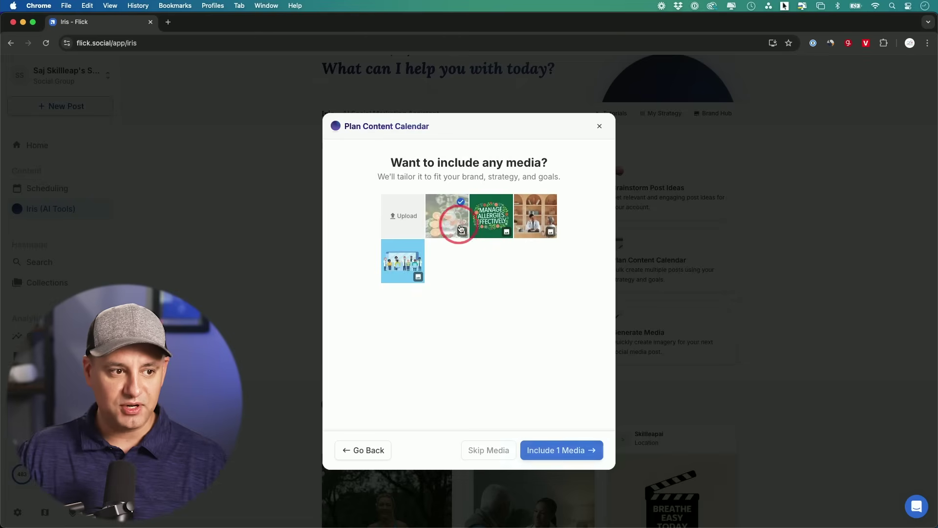
click(492, 220)
click(548, 213)
click(392, 257)
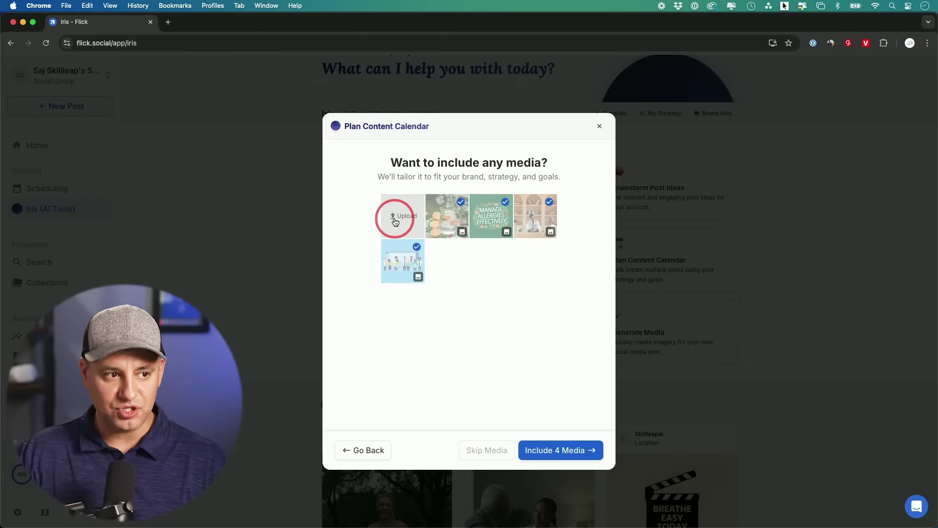
click(572, 448)
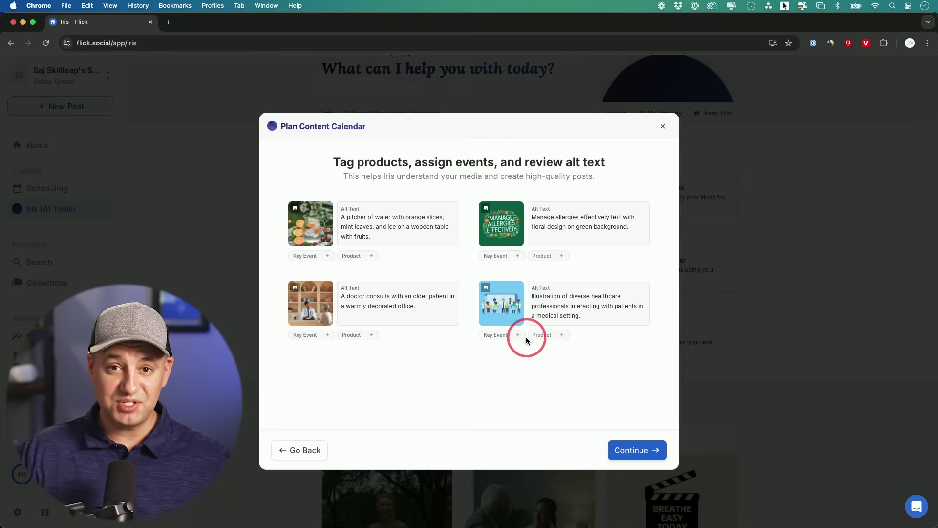
Skip image tagging, generate the post ideas and create posts from them
click(644, 453)
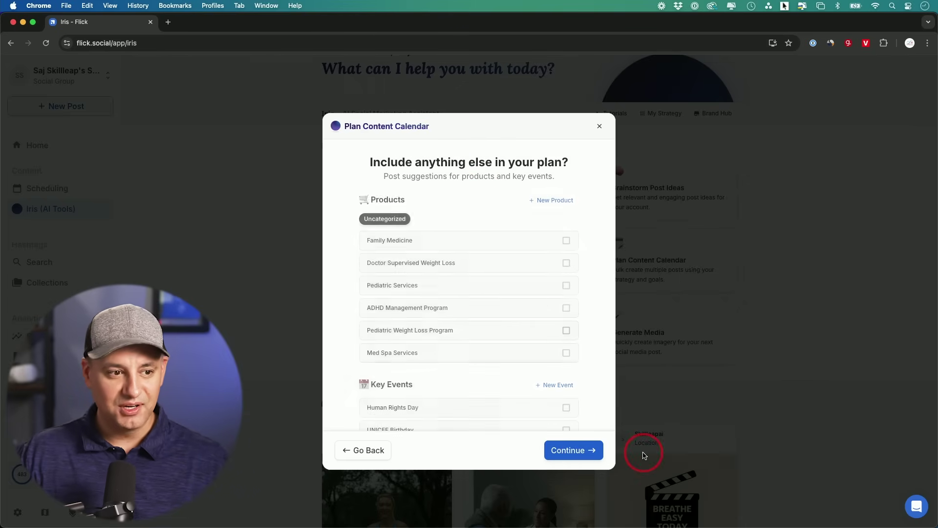
click(576, 444)
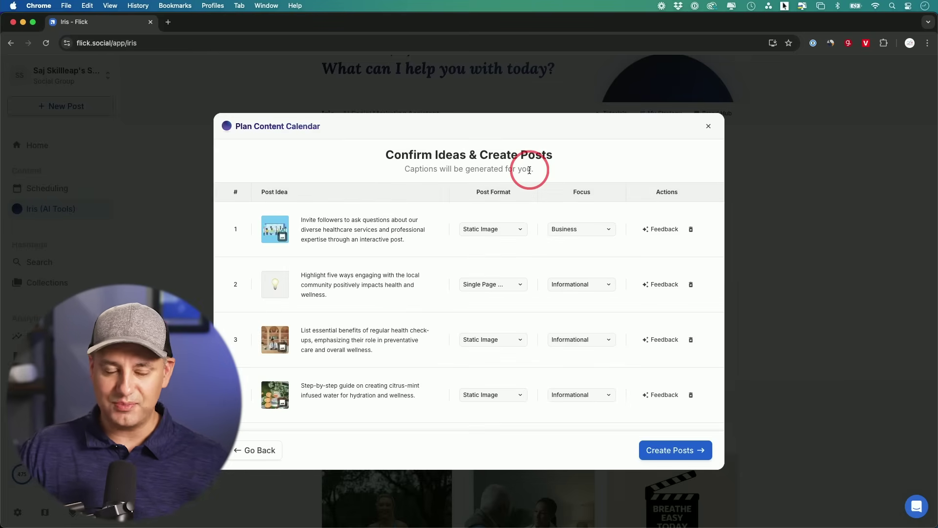
click(668, 452)
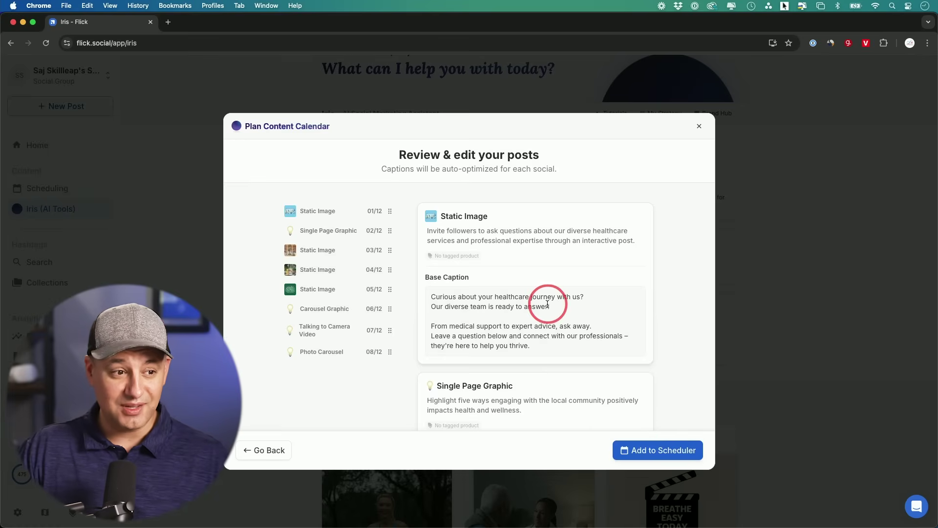
scroll(597, 301, down, 1)
scroll(597, 300, up, 1)
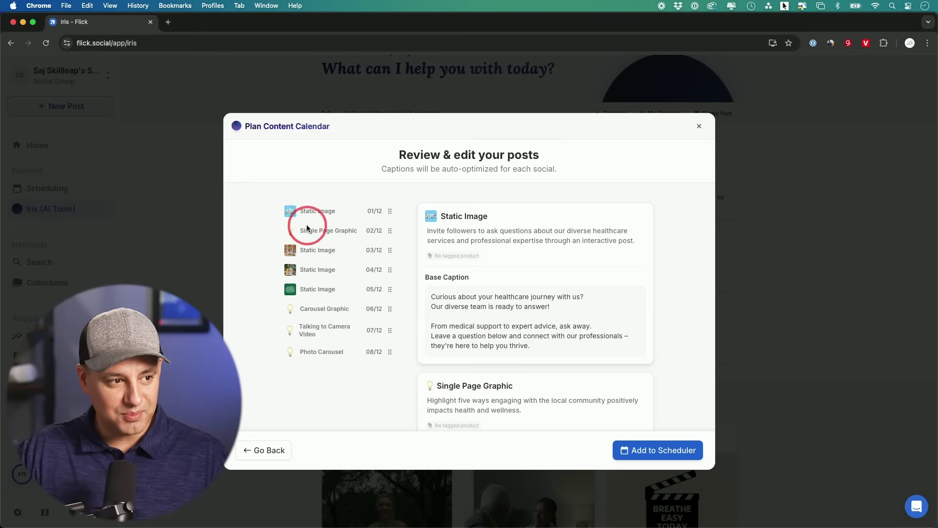
Add the created posts to the December 2024 scheduler
click(632, 453)
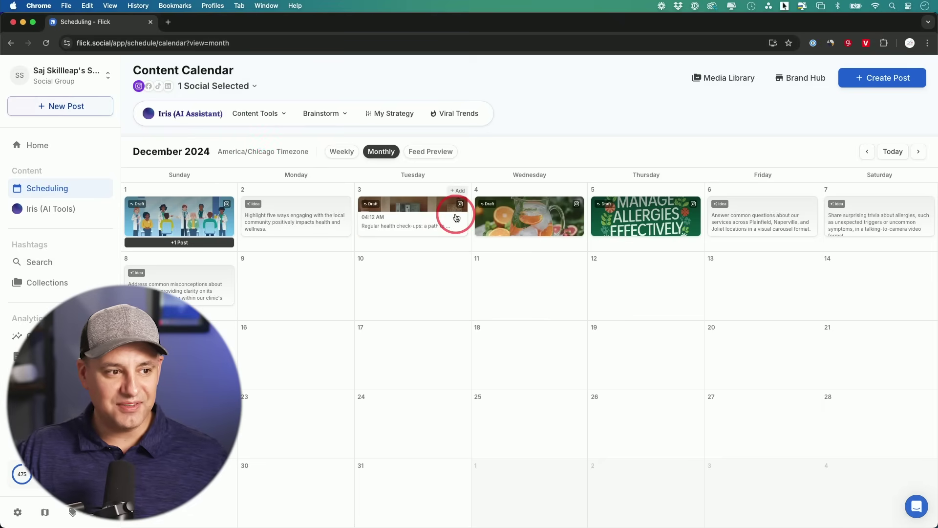
Review the Dec 3 draft post and exit it without saving
click(396, 206)
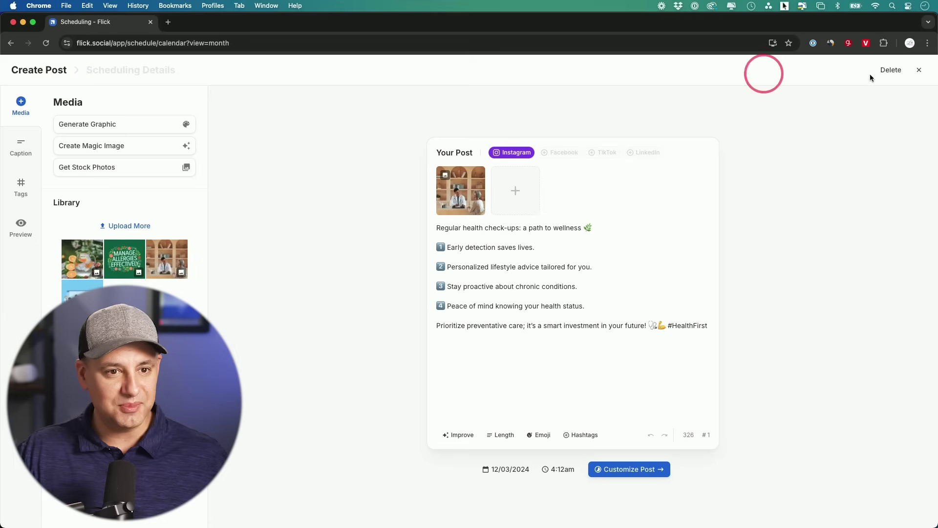
click(919, 70)
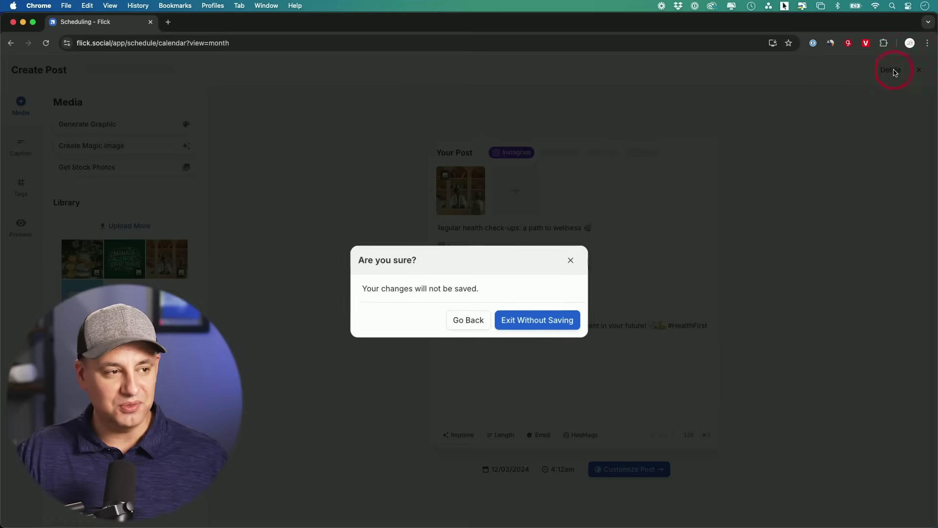
click(530, 319)
Check the linked social accounts via Manage Socials, then close the Edit Socials overview
click(238, 87)
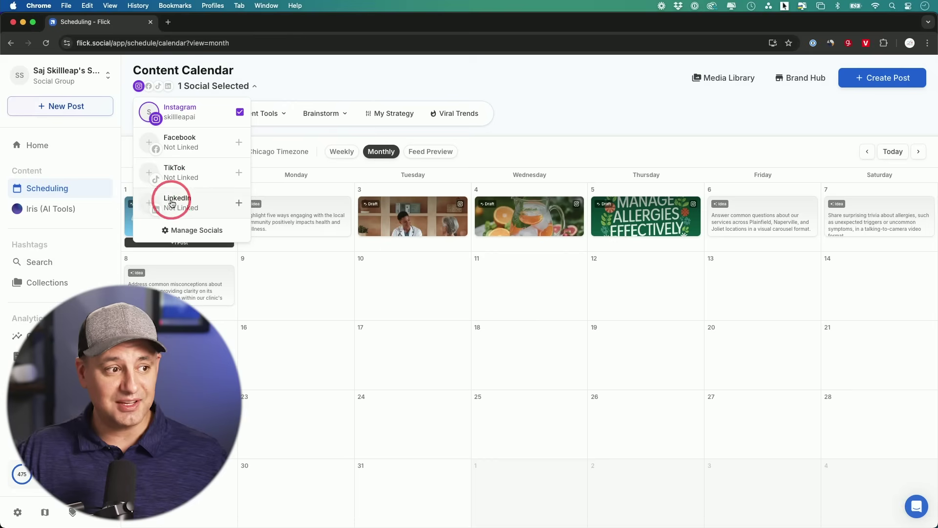
click(196, 232)
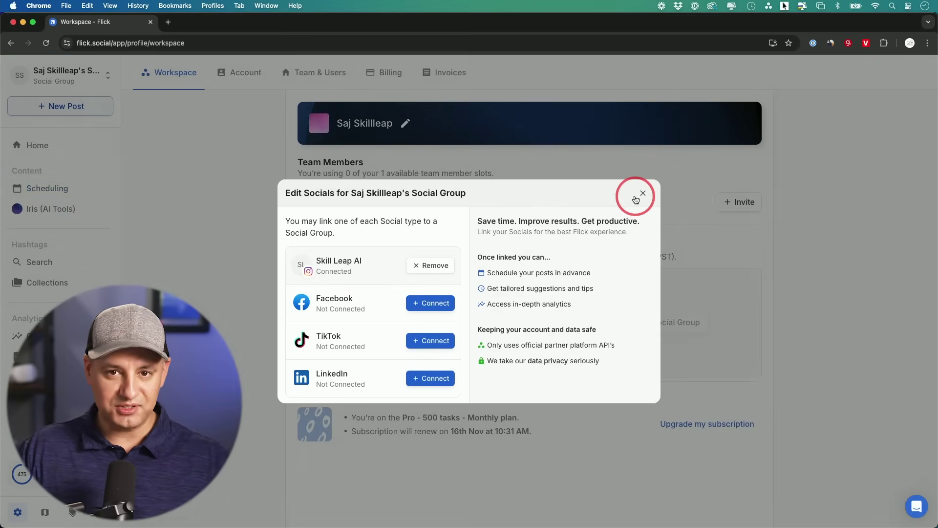
click(642, 193)
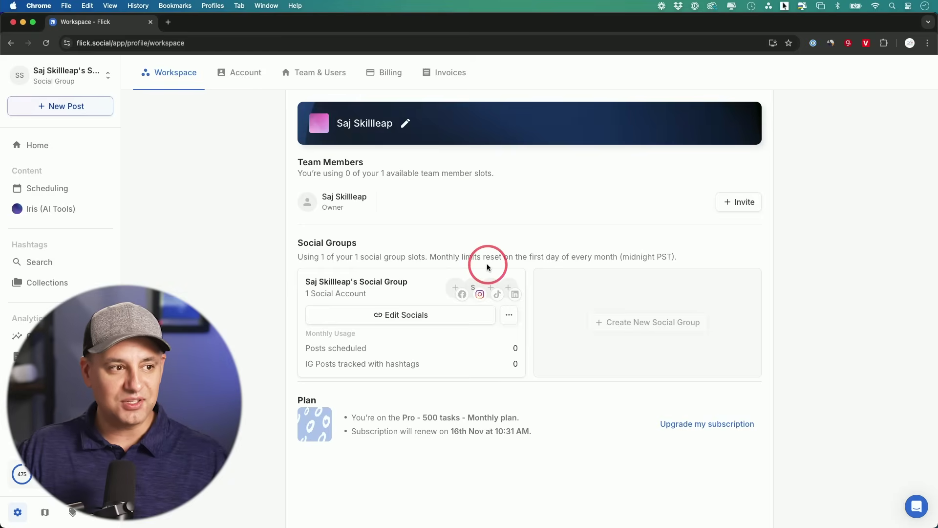
scroll(608, 256, down, 2)
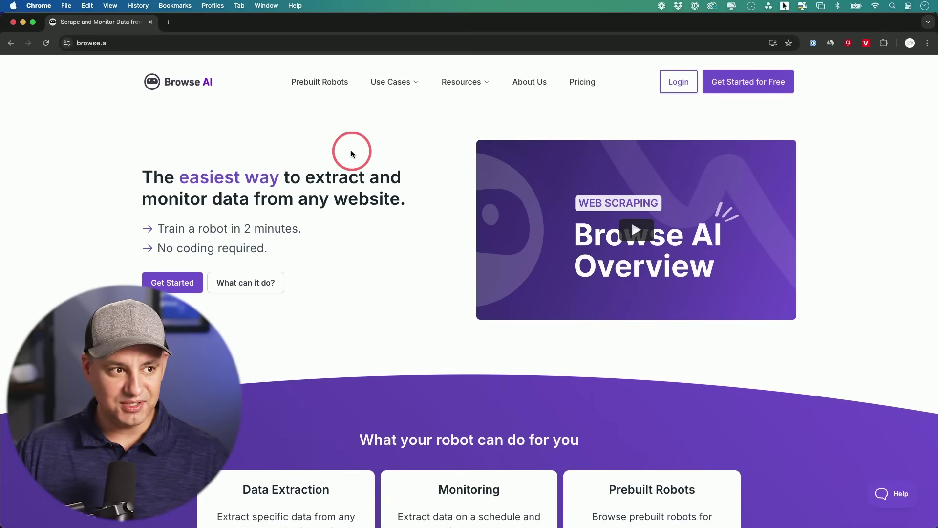
click(316, 81)
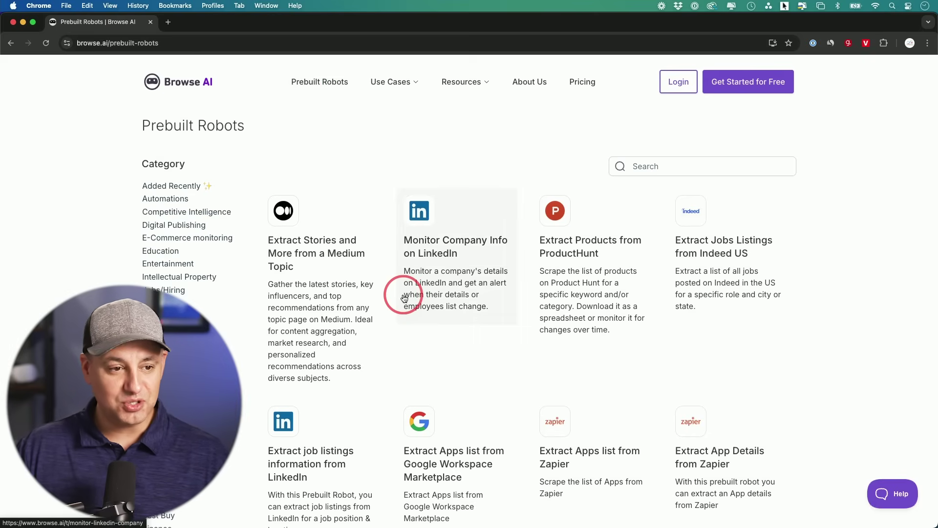
scroll(180, 220, down, 2)
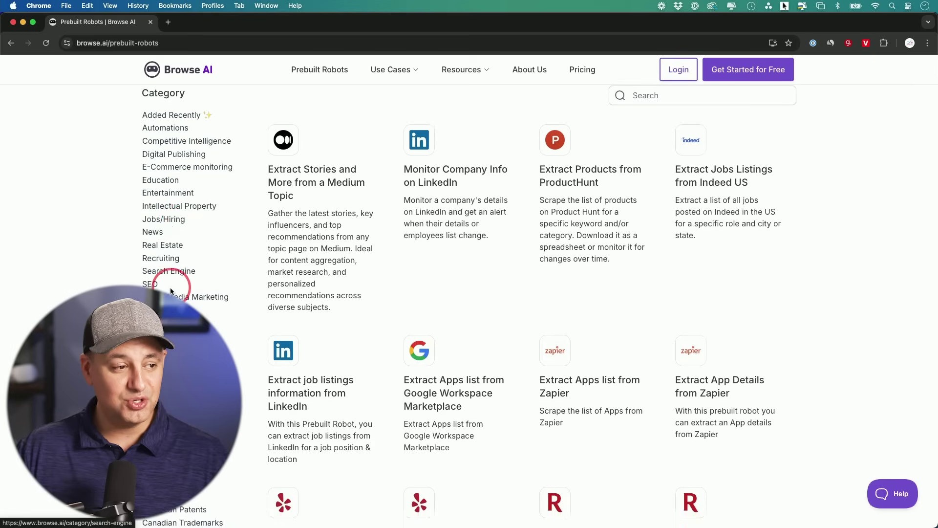
scroll(171, 291, up, 2)
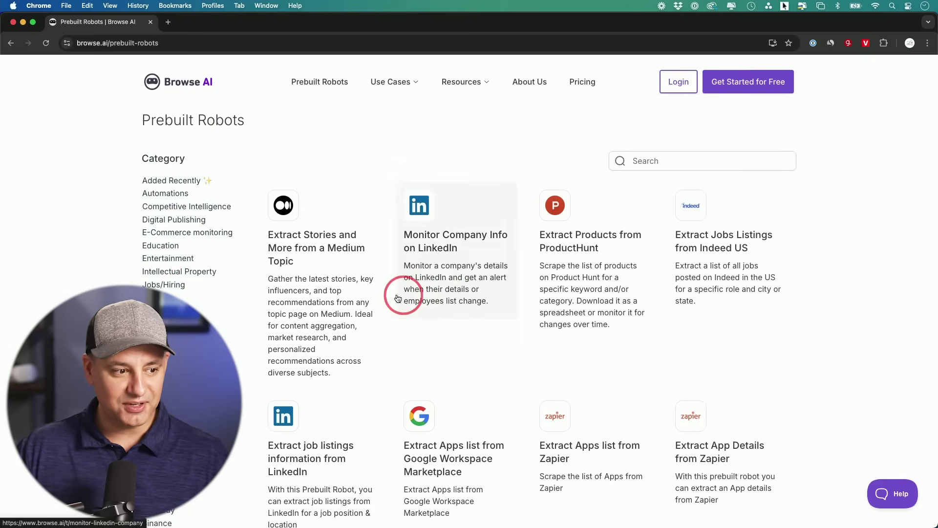
scroll(392, 295, down, 3)
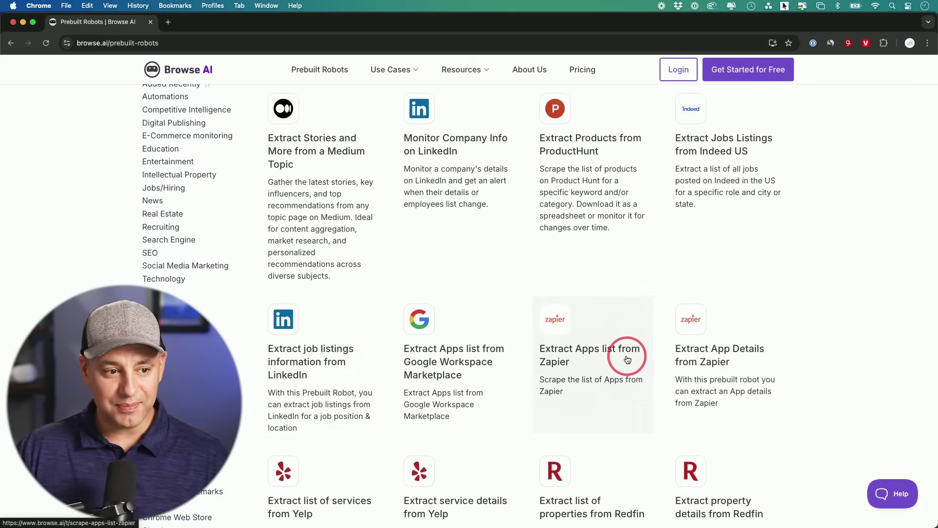
scroll(619, 359, down, 3)
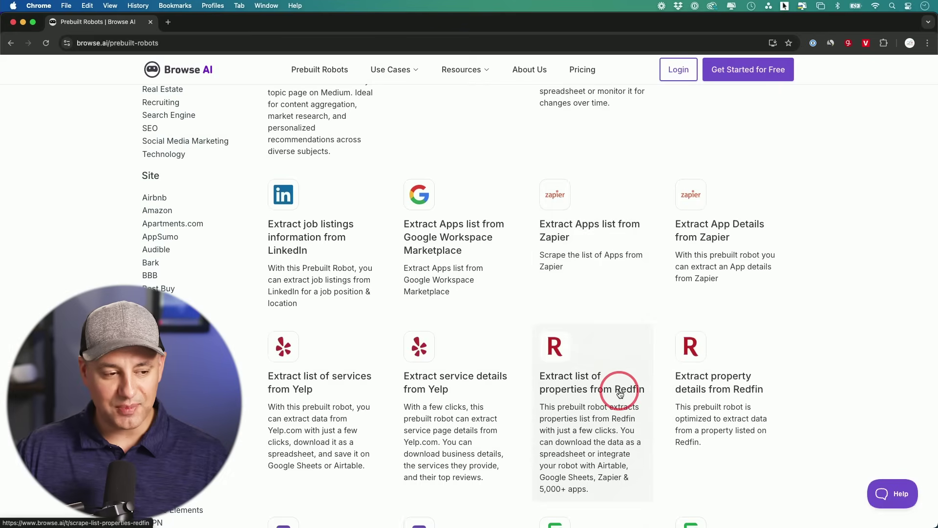
scroll(618, 392, down, 2)
scroll(620, 394, down, 2)
scroll(619, 394, down, 3)
scroll(619, 393, down, 2)
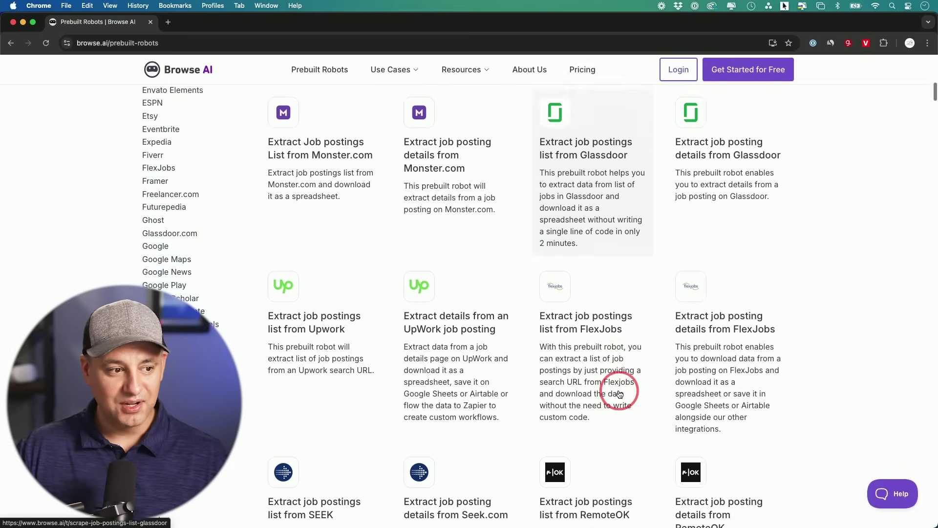
scroll(619, 393, down, 3)
scroll(618, 394, down, 1)
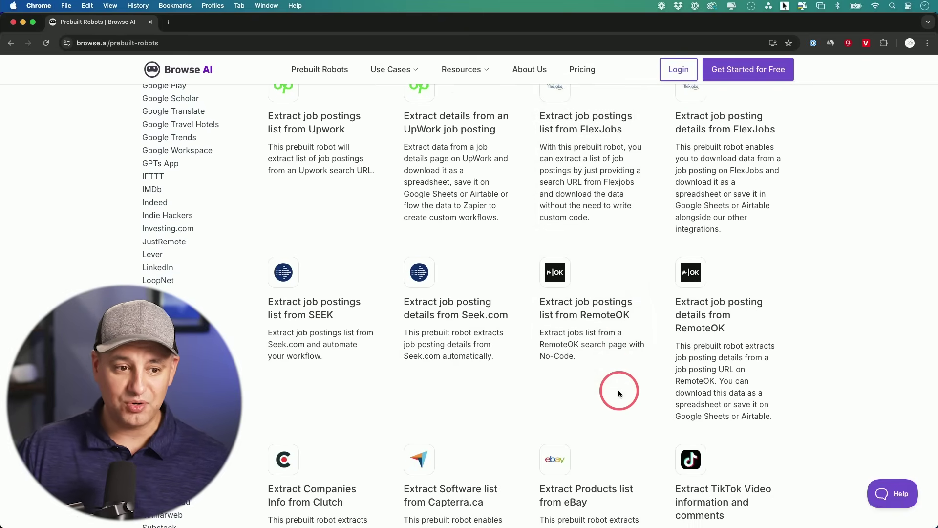
scroll(617, 392, down, 3)
scroll(618, 391, down, 2)
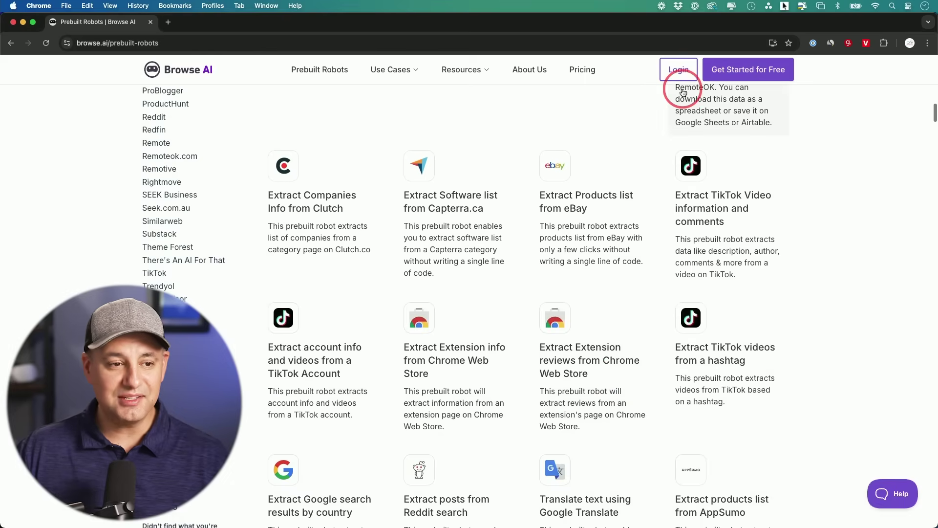
scroll(656, 181, down, 1)
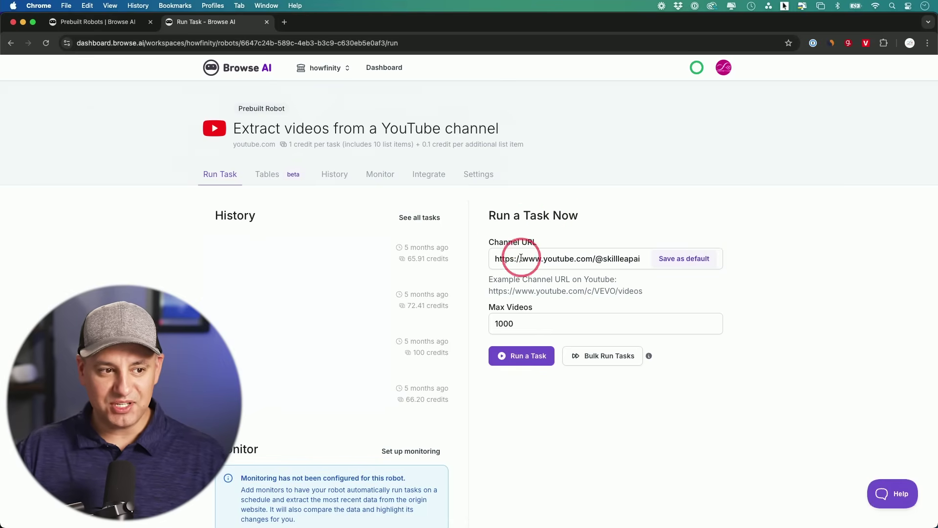
Confirm the Max Videos setting and run the YouTube channel extraction task
click(513, 323)
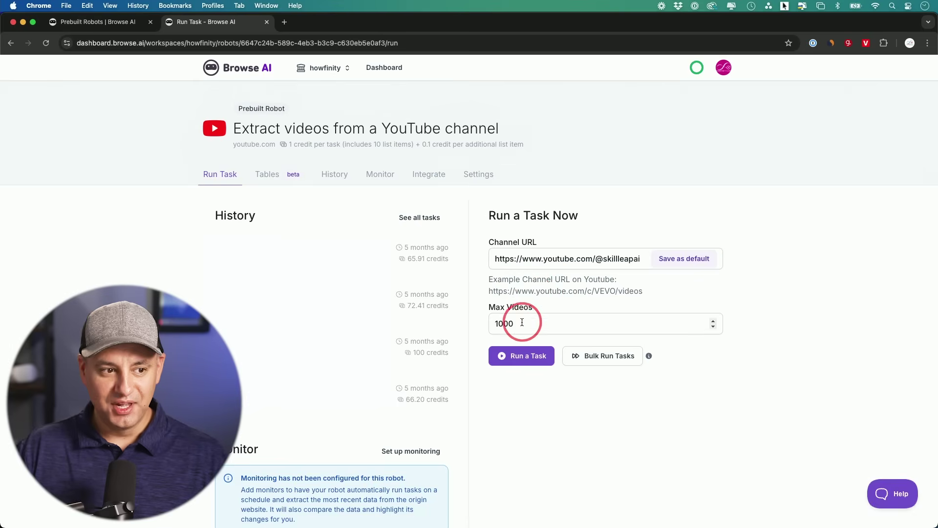
click(510, 319)
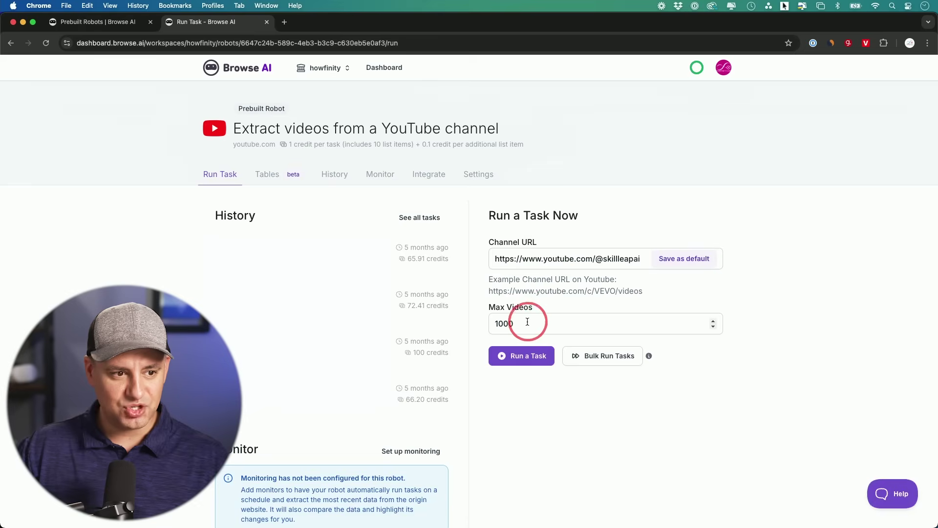
click(528, 357)
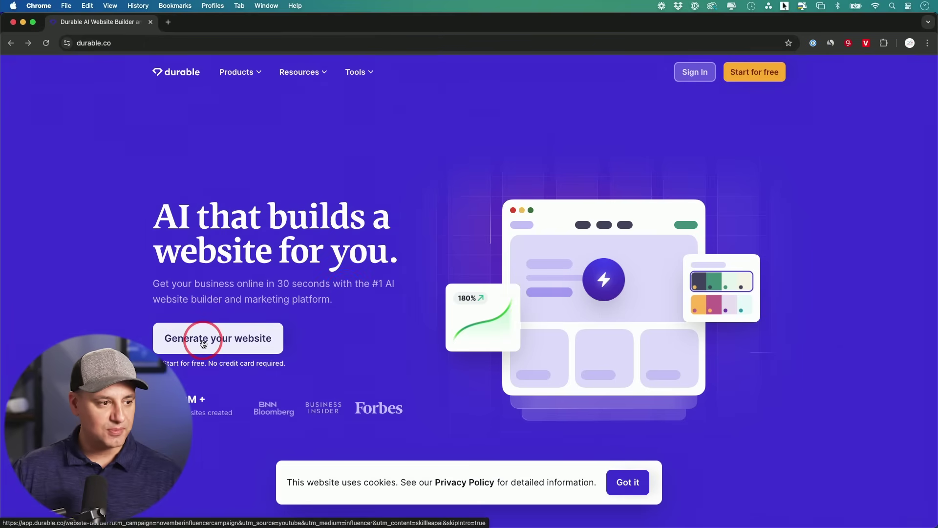
Generate a website for an AI education platform named Skill Leap AI in Chicago, IL
click(204, 341)
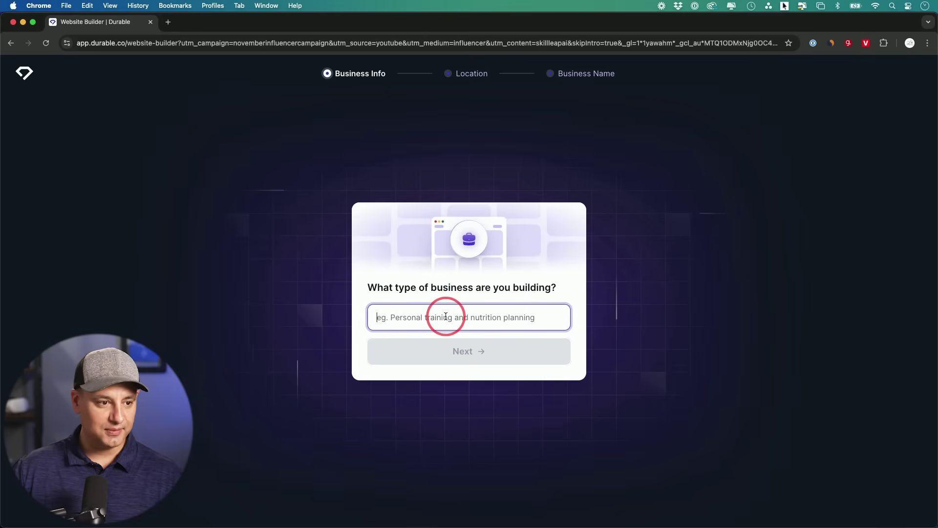
text(ai education platform with AI courses)
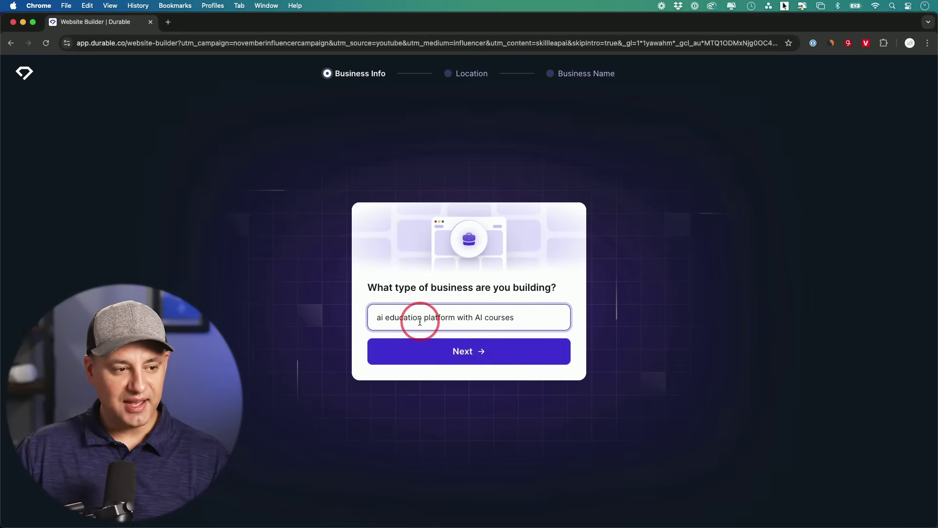
click(467, 351)
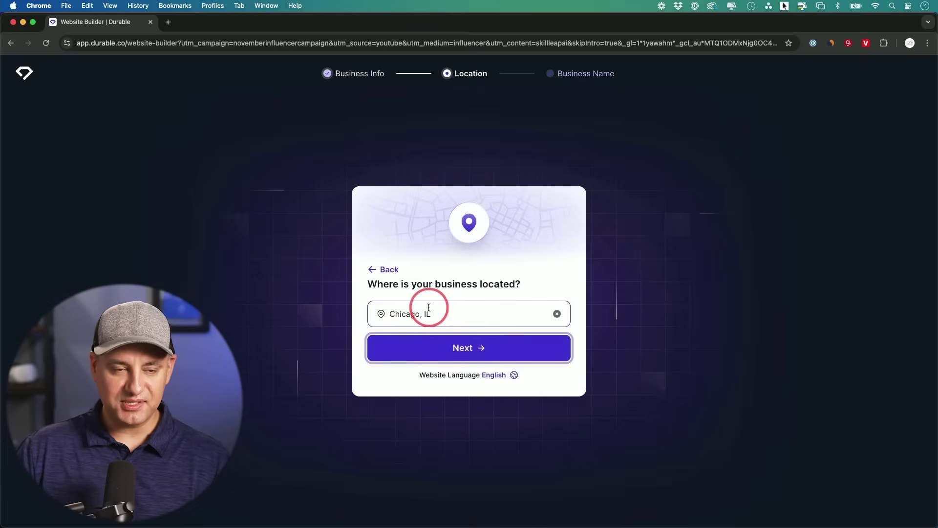
click(452, 352)
text(Skill Leap AI)
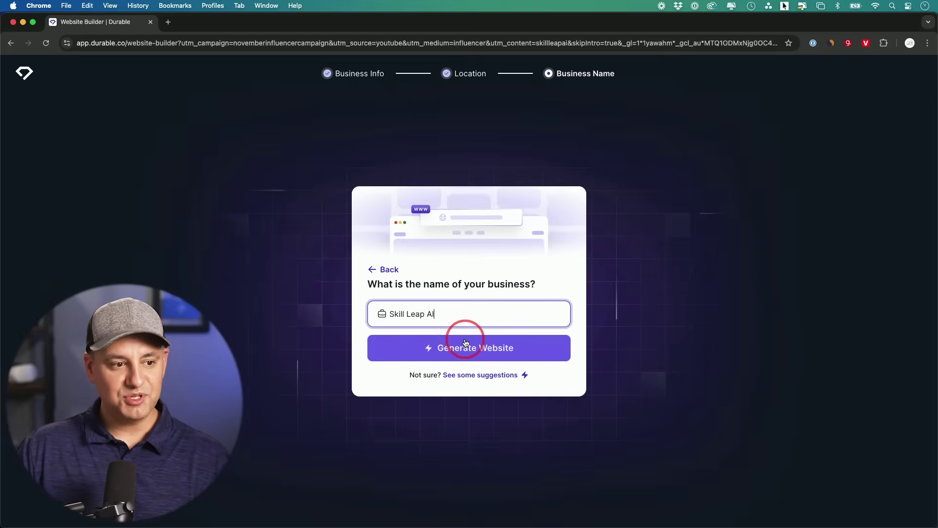
click(464, 341)
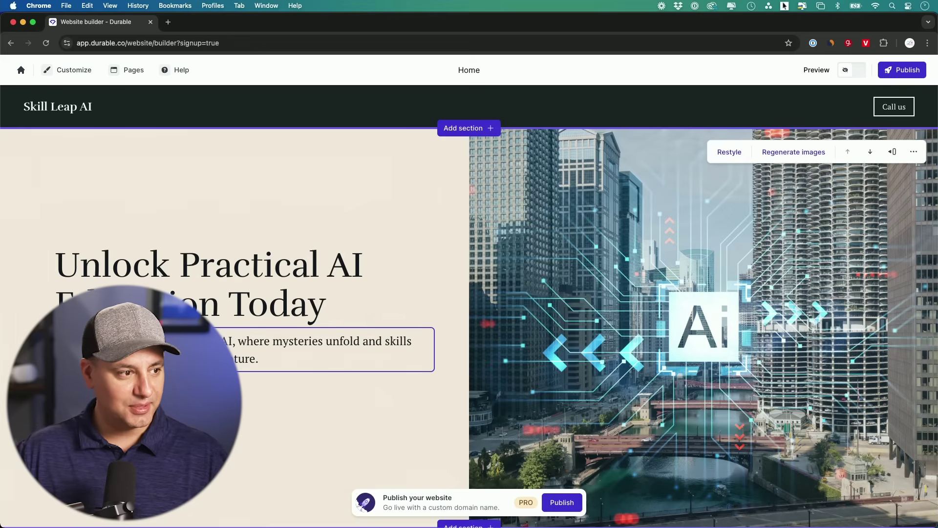
click(136, 273)
scroll(219, 279, down, 2)
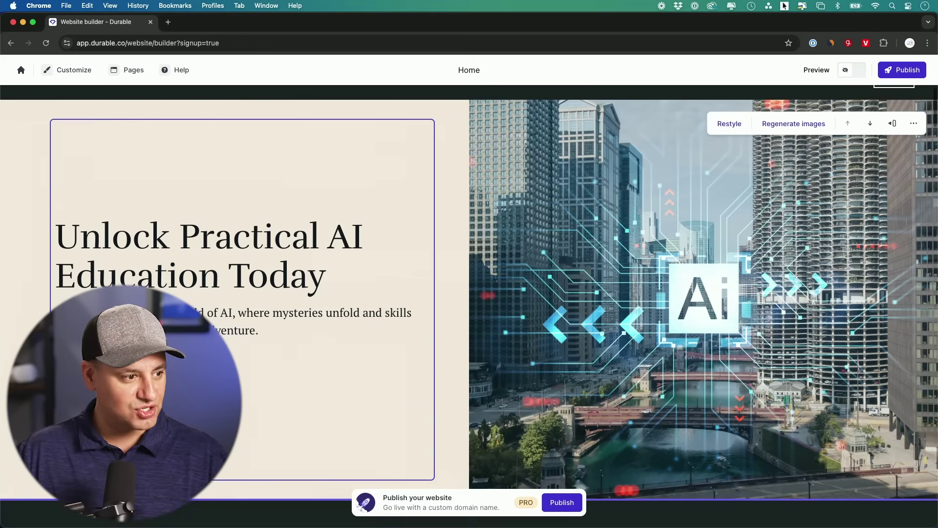
scroll(470, 294, down, 10)
scroll(631, 266, down, 5)
scroll(631, 266, down, 3)
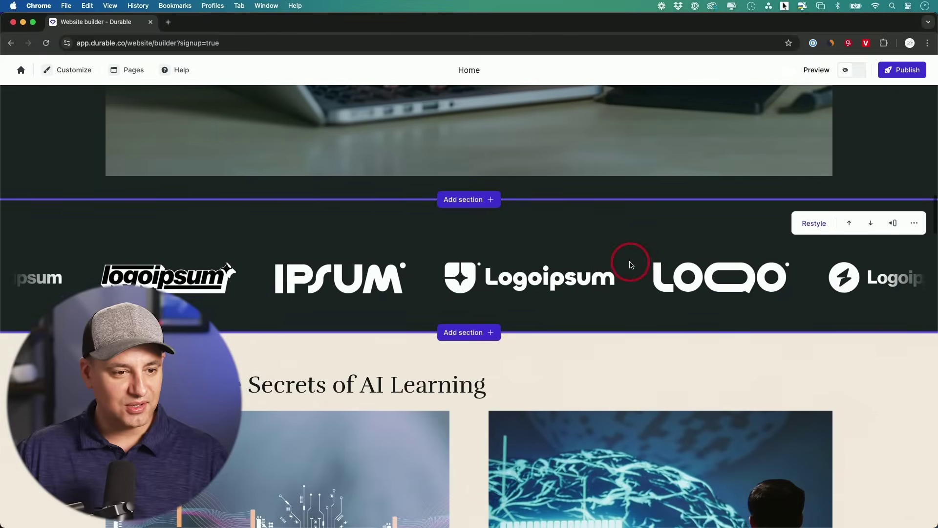
scroll(521, 283, down, 2)
scroll(521, 282, down, 2)
scroll(457, 272, down, 1)
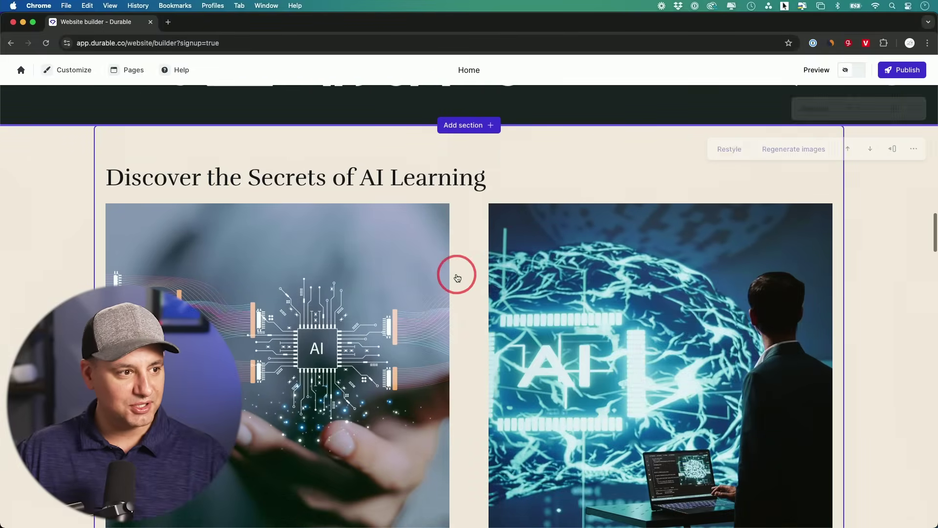
scroll(474, 270, down, 2)
scroll(475, 270, down, 3)
scroll(473, 271, down, 1)
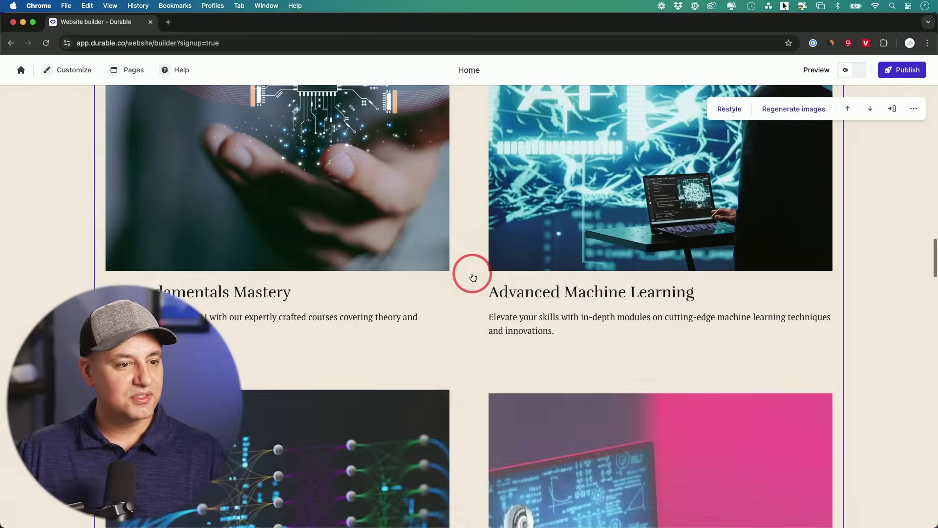
scroll(474, 274, down, 3)
scroll(471, 278, down, 2)
scroll(471, 281, down, 3)
scroll(471, 281, down, 3)
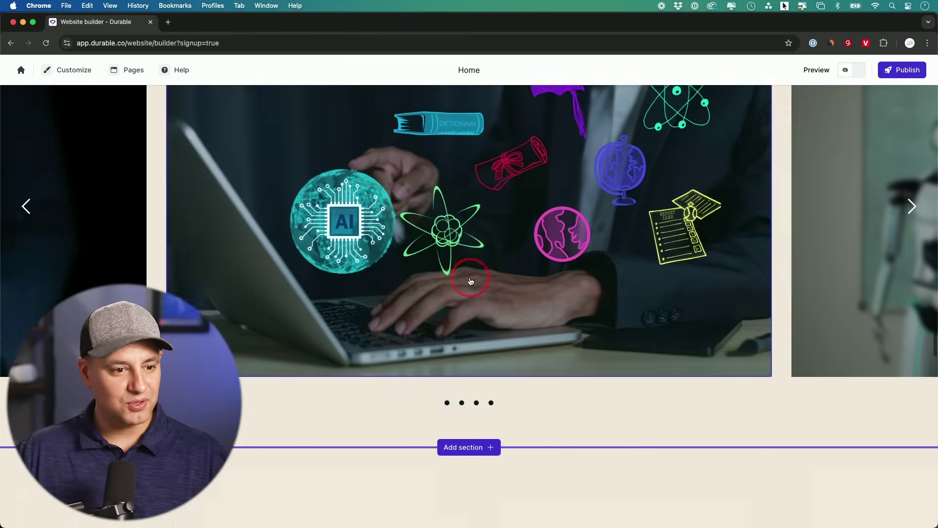
scroll(471, 281, down, 1)
scroll(471, 281, down, 3)
scroll(471, 281, down, 3)
scroll(470, 281, down, 3)
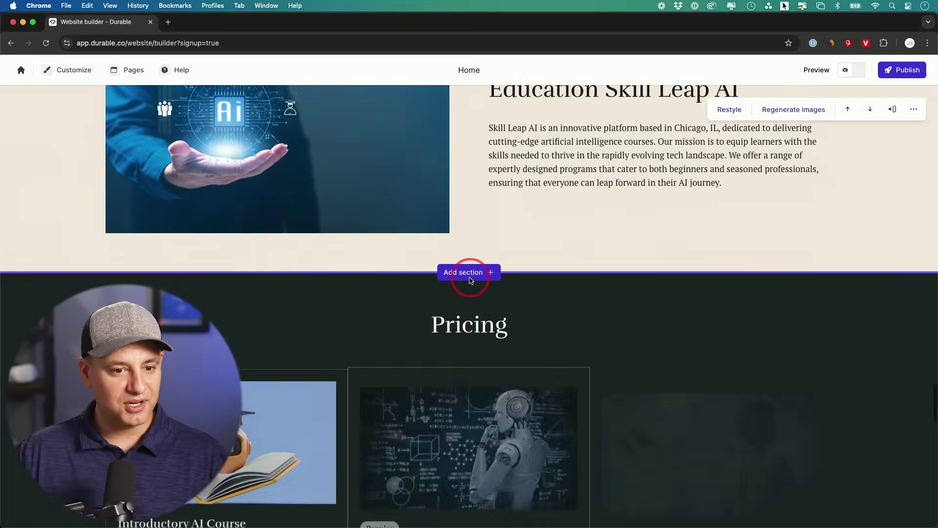
scroll(470, 281, down, 3)
scroll(471, 281, down, 5)
scroll(471, 281, up, 3)
scroll(473, 277, up, 2)
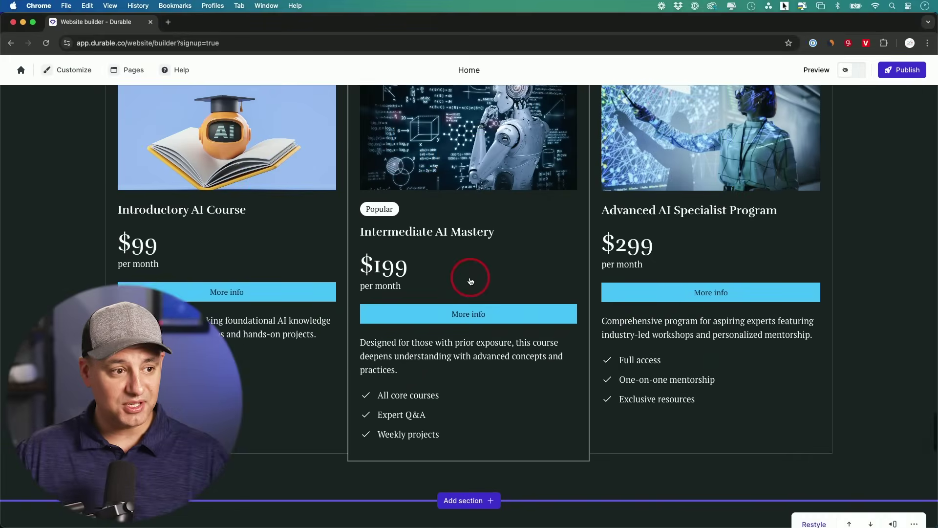
scroll(478, 268, up, 1)
scroll(478, 269, up, 1)
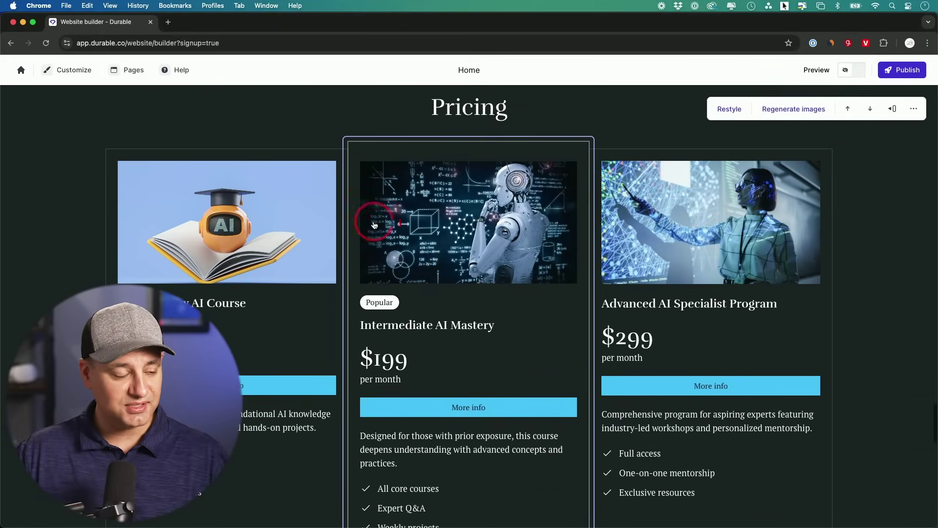
scroll(373, 220, down, 5)
scroll(418, 237, down, 3)
scroll(425, 235, down, 1)
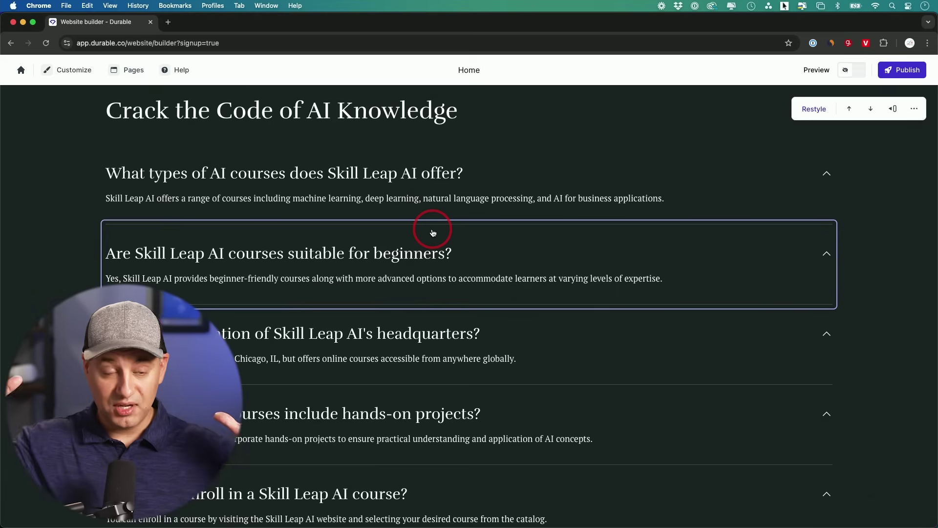
scroll(440, 198, down, 1)
scroll(446, 230, down, 5)
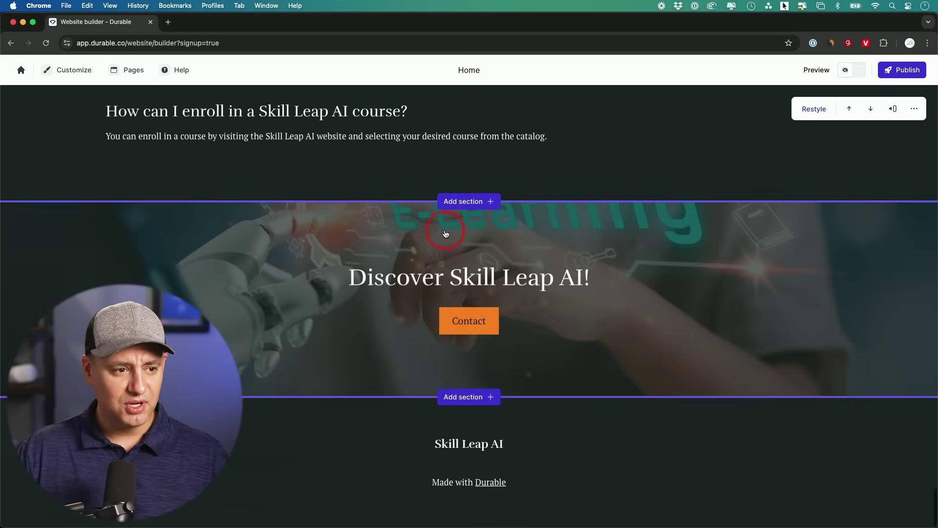
scroll(443, 353, up, 1)
scroll(489, 293, up, 10)
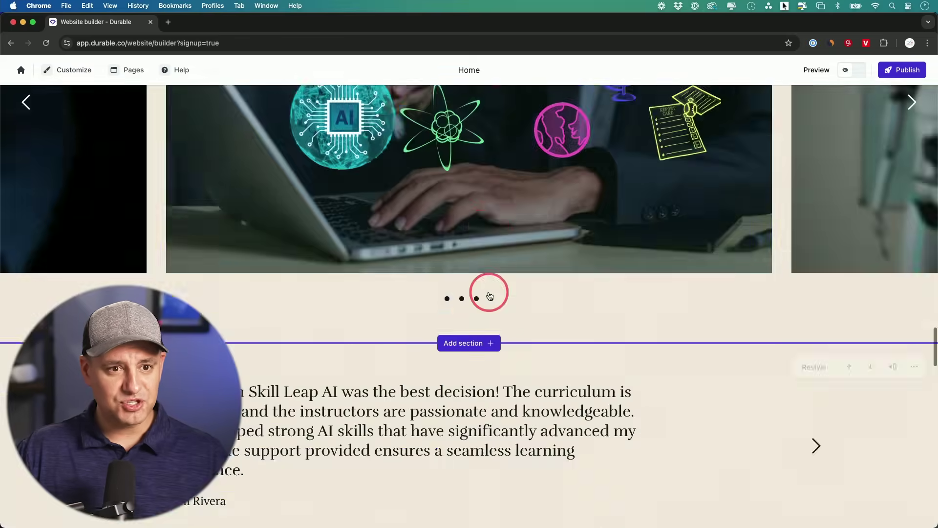
scroll(488, 294, up, 5)
scroll(486, 299, up, 5)
scroll(486, 299, up, 3)
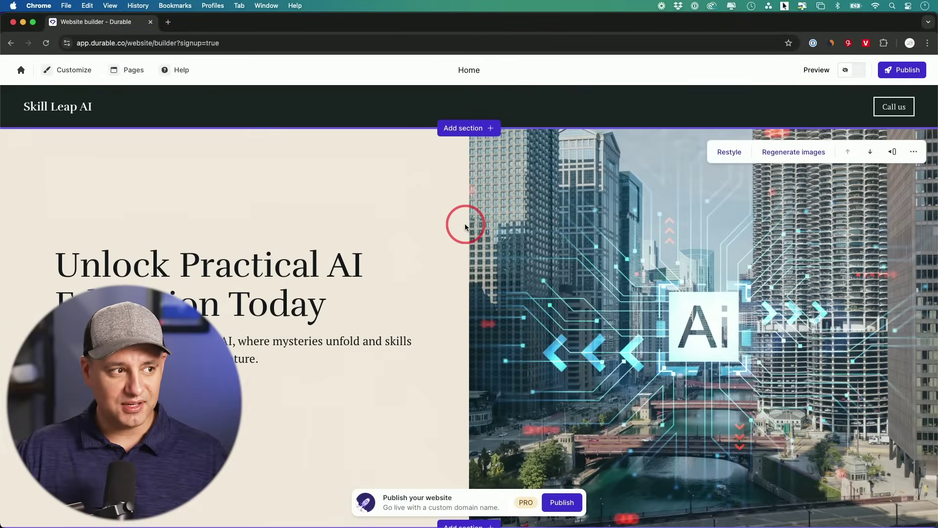
mouse_move(469, 106)
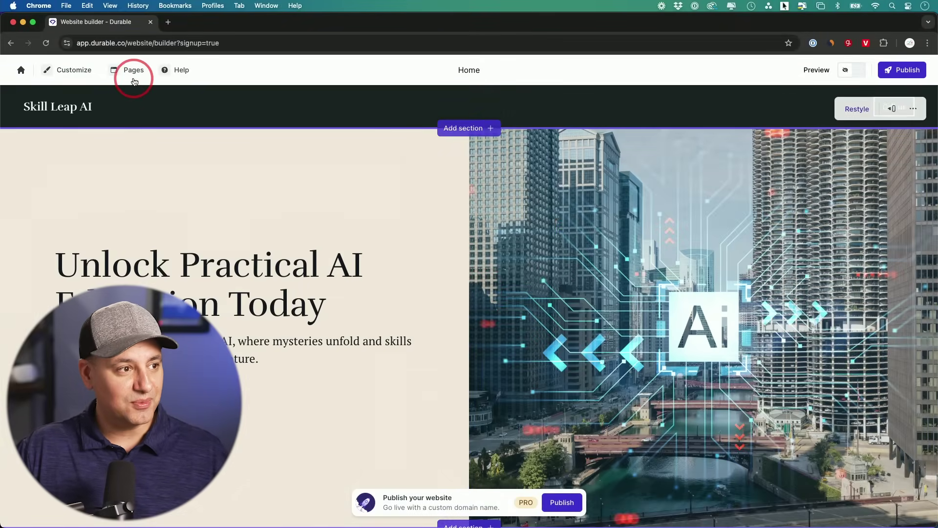
Browse the Change template gallery and preview the site in the SmartLearn template
click(81, 77)
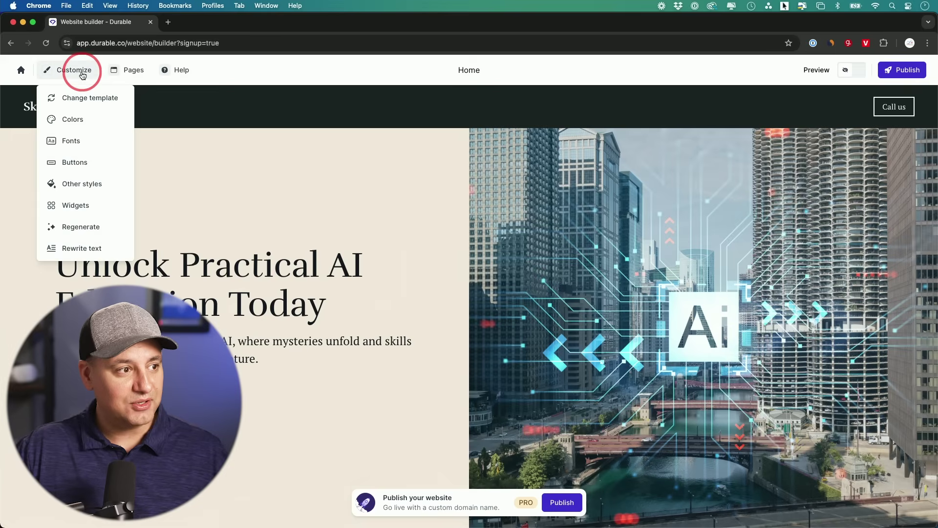
click(79, 99)
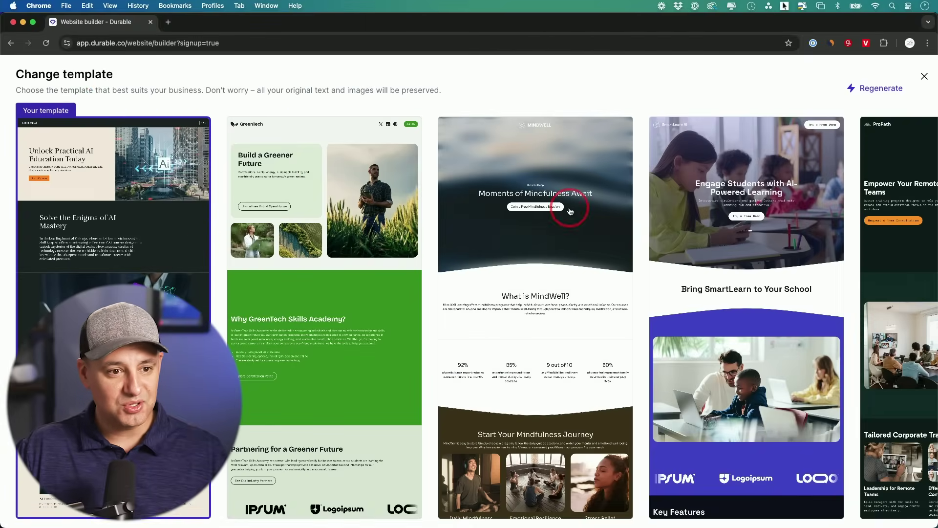
scroll(565, 213, right, 3)
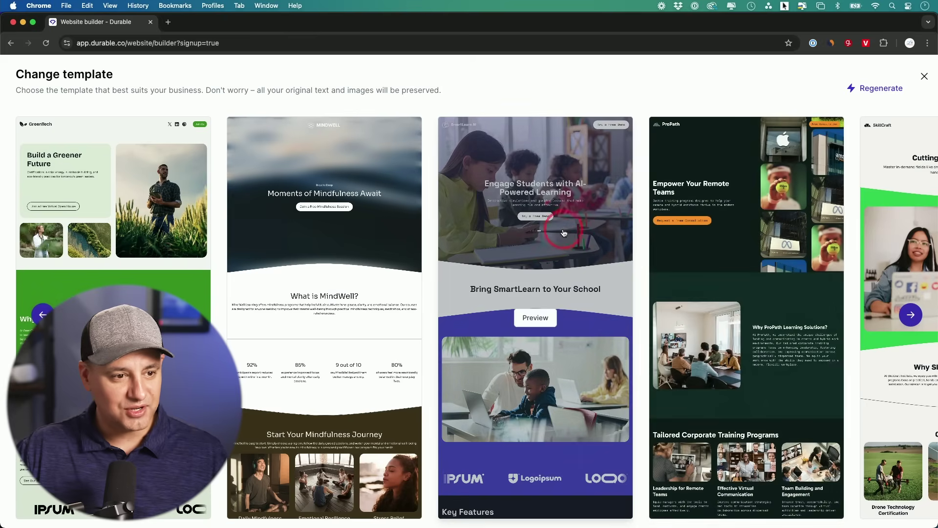
click(535, 319)
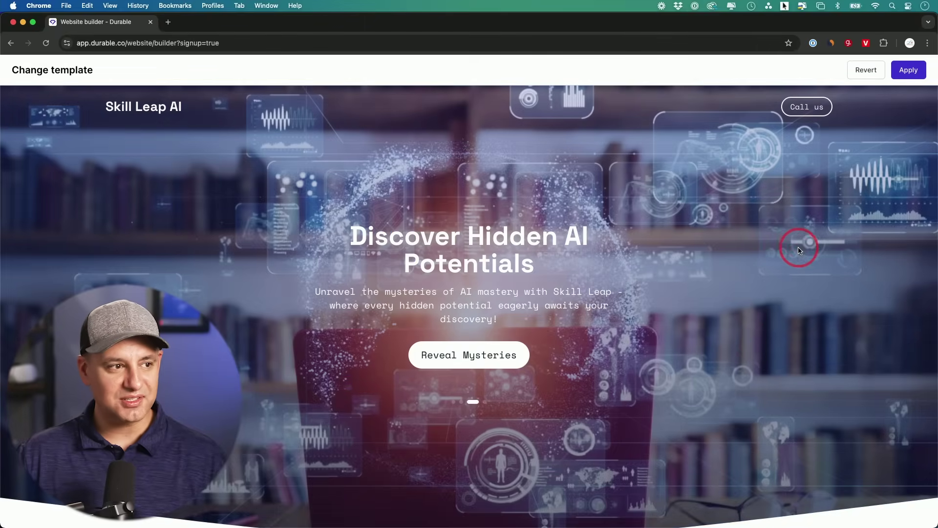
scroll(789, 273, down, 3)
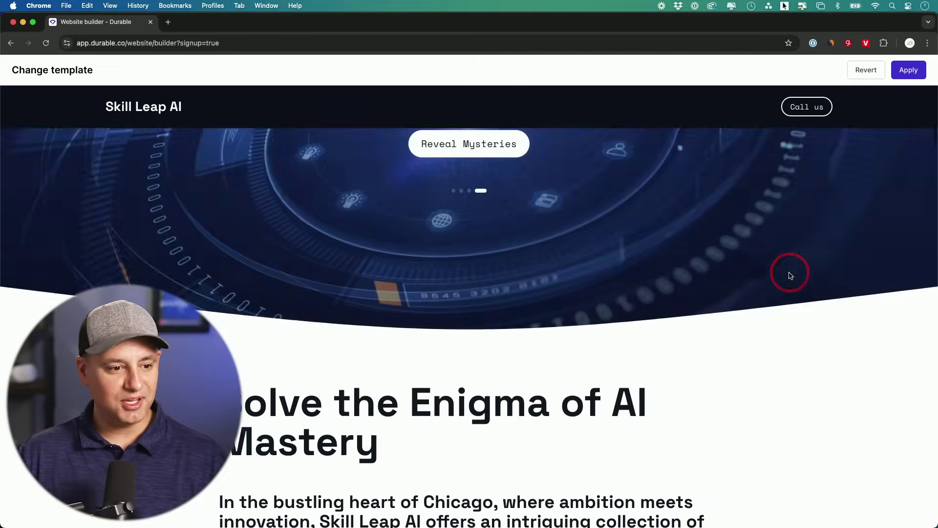
scroll(789, 272, down, 4)
scroll(789, 272, down, 3)
scroll(789, 275, down, 2)
scroll(789, 275, down, 4)
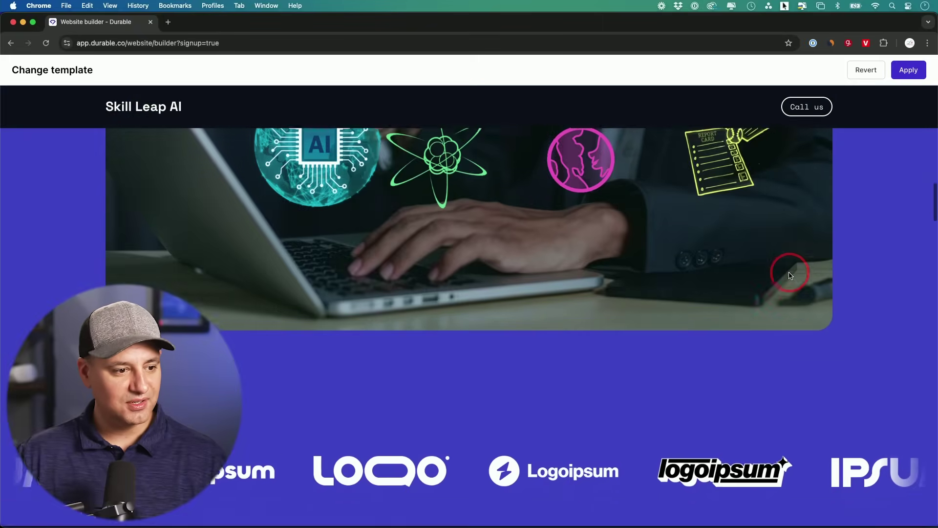
scroll(789, 275, down, 3)
scroll(789, 275, down, 1)
scroll(790, 276, down, 5)
scroll(790, 271, down, 1)
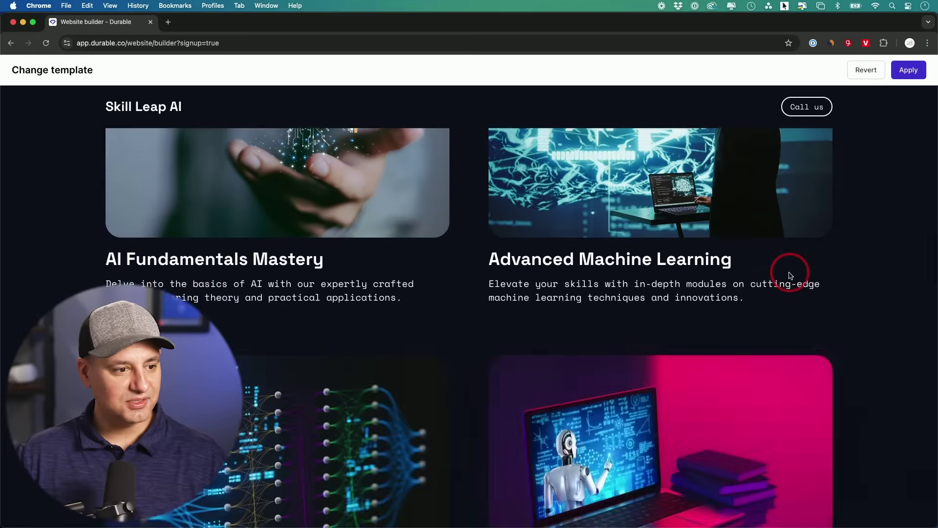
scroll(368, 226, right, 5)
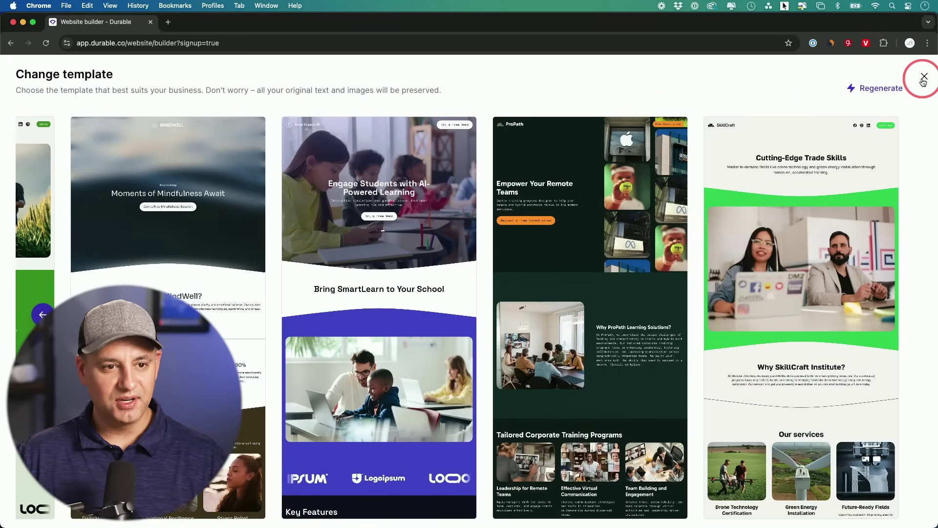
Return to the original site and bring up Regenerate options for the hero headline
click(924, 78)
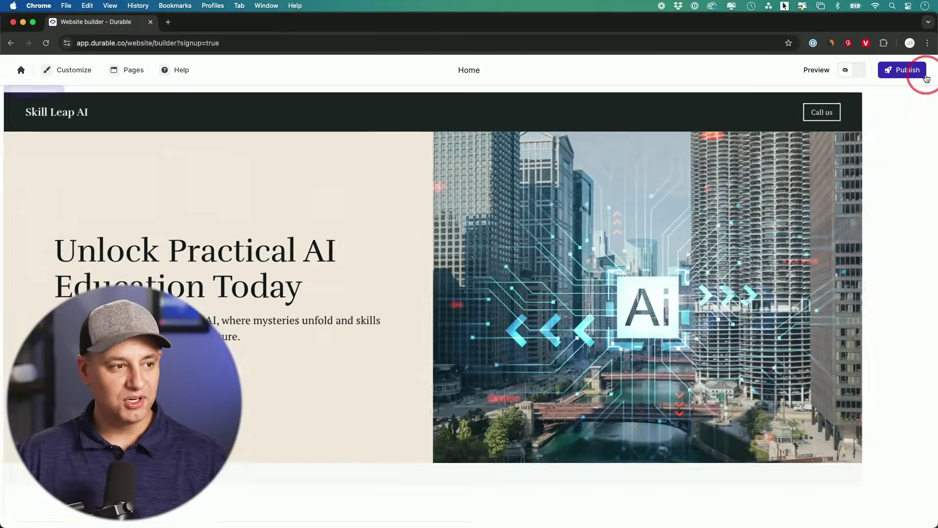
click(251, 269)
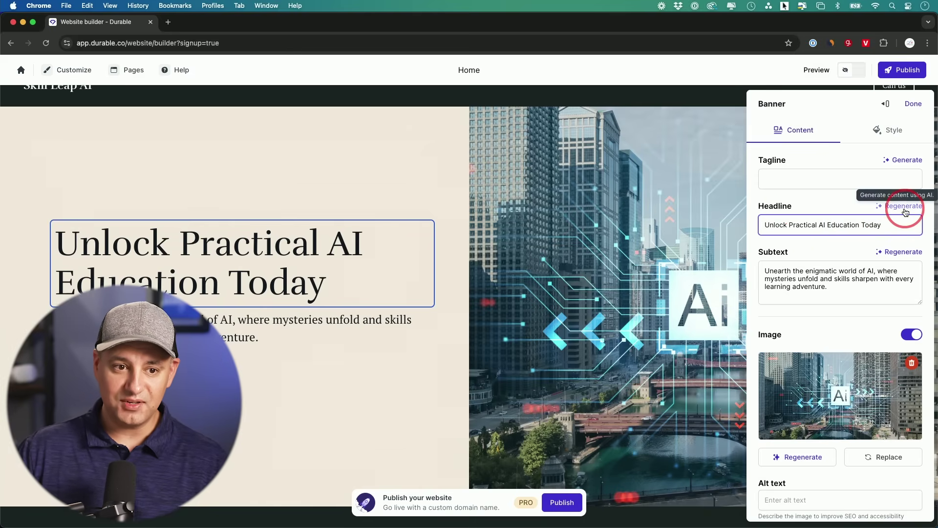
click(905, 207)
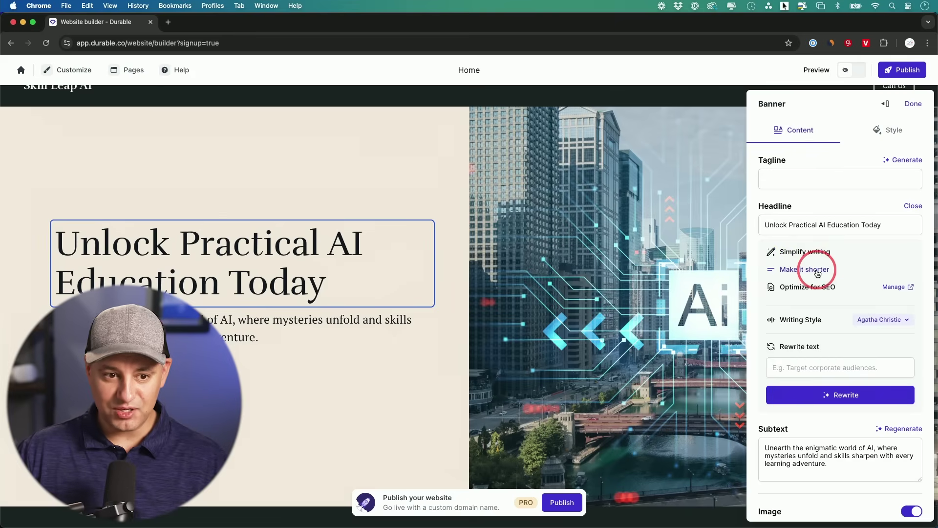
Browse the Writing Style choices and dismiss them, keeping Agatha Christie
click(882, 323)
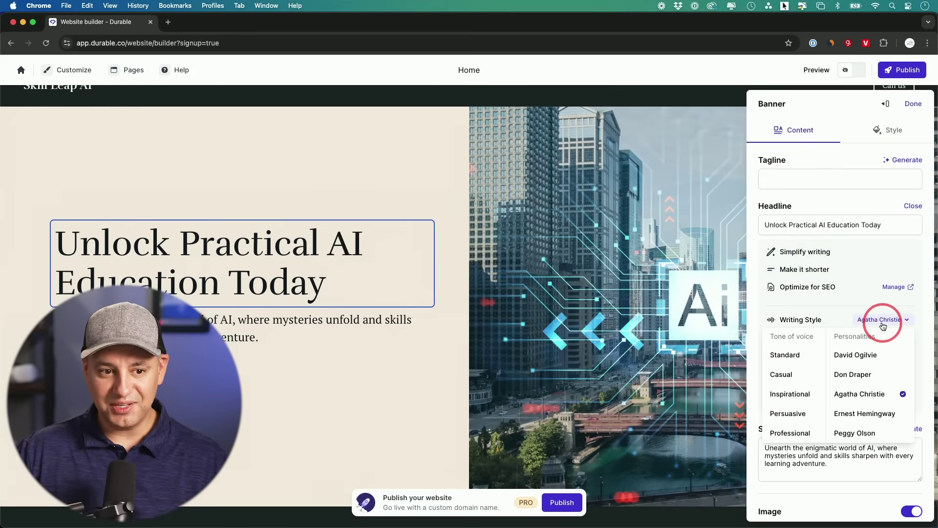
click(882, 323)
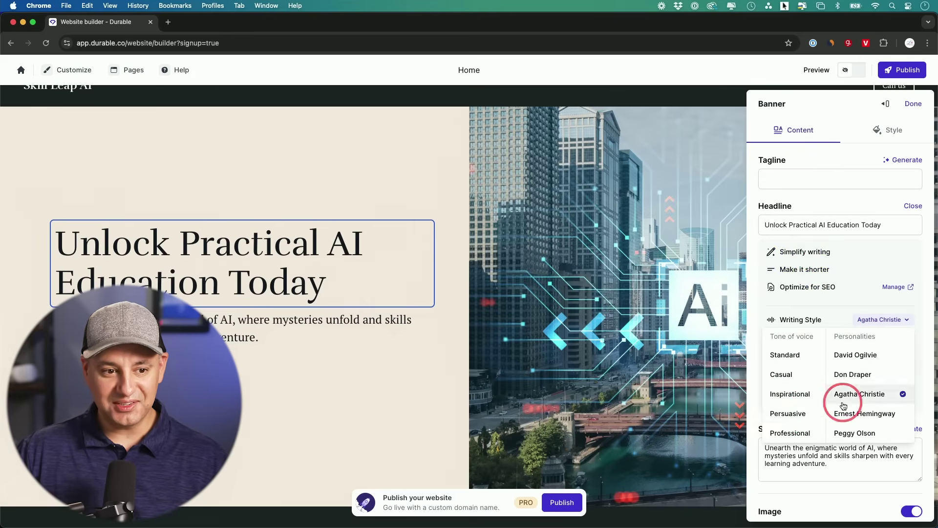
click(836, 308)
Regenerate the hero image with AI, then start replacing it with stock imagery
click(639, 318)
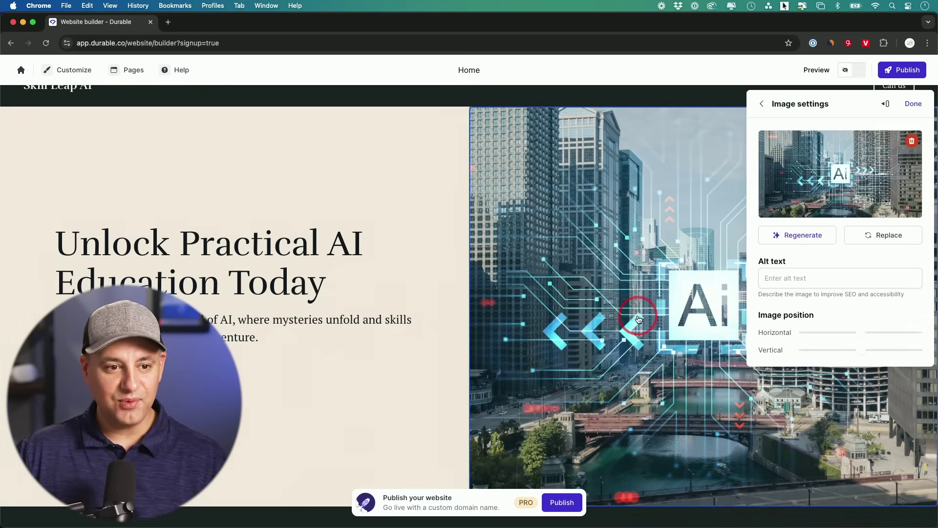
click(792, 237)
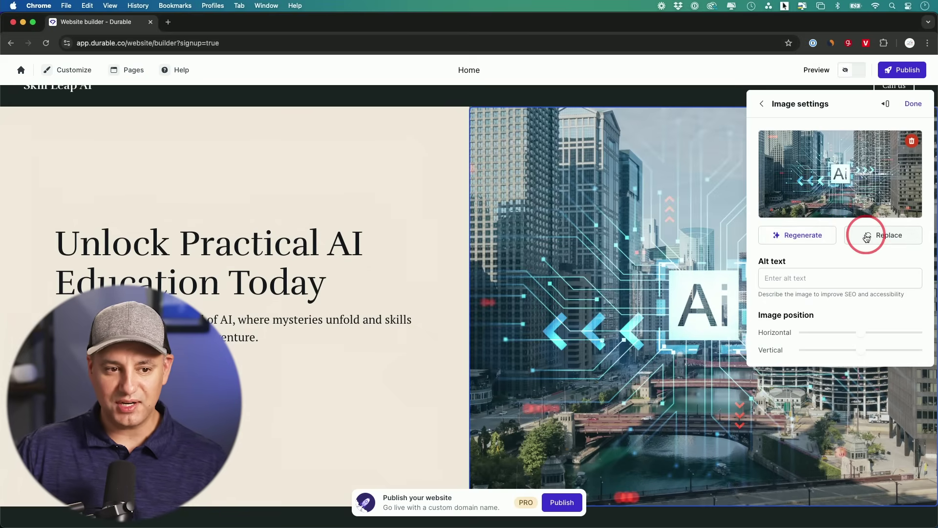
click(868, 239)
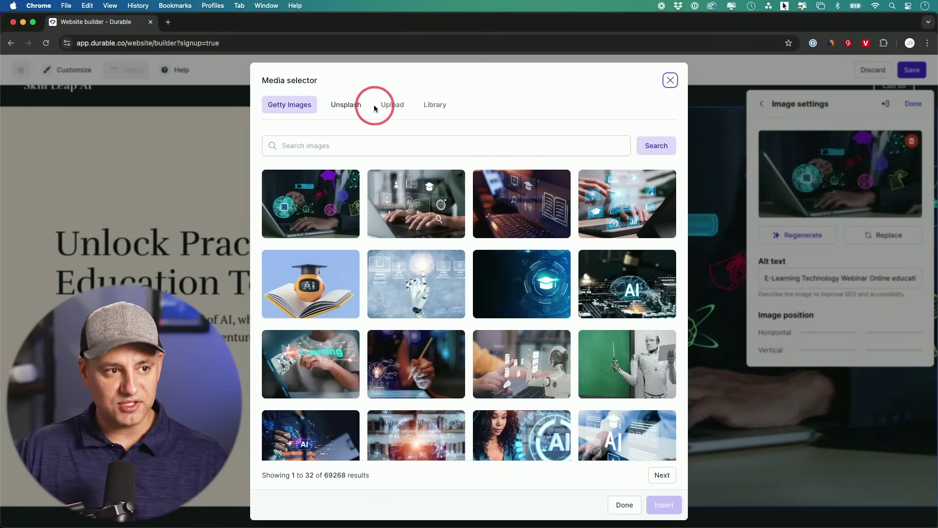
Insert the AI-themed Getty Images photo into the hero section
click(399, 108)
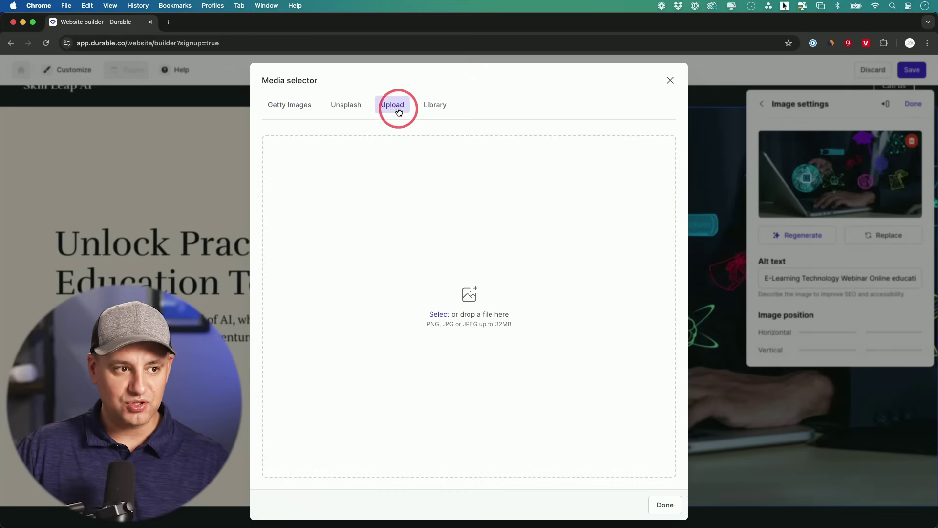
click(293, 105)
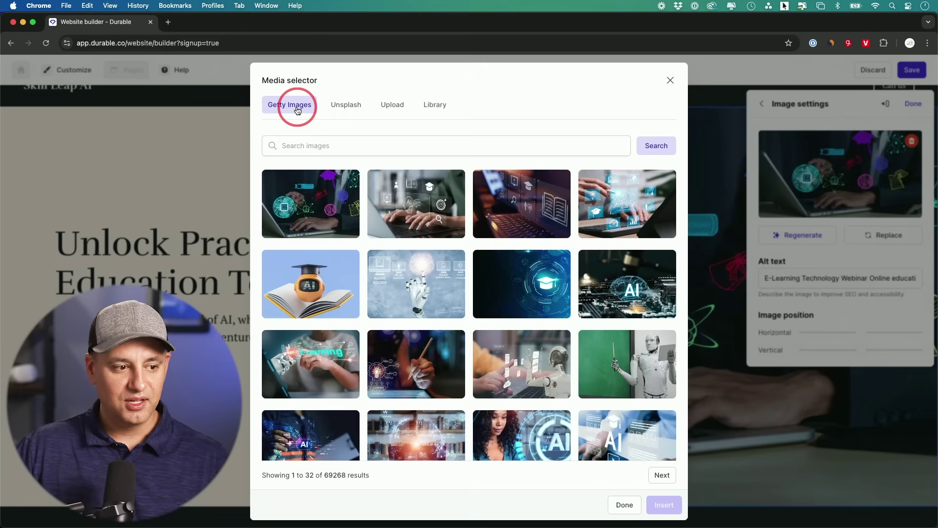
click(309, 426)
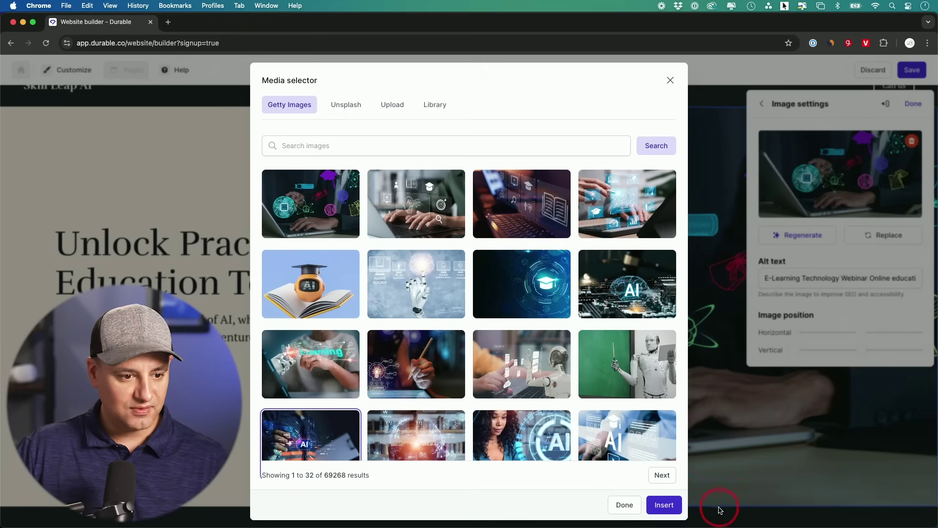
click(664, 506)
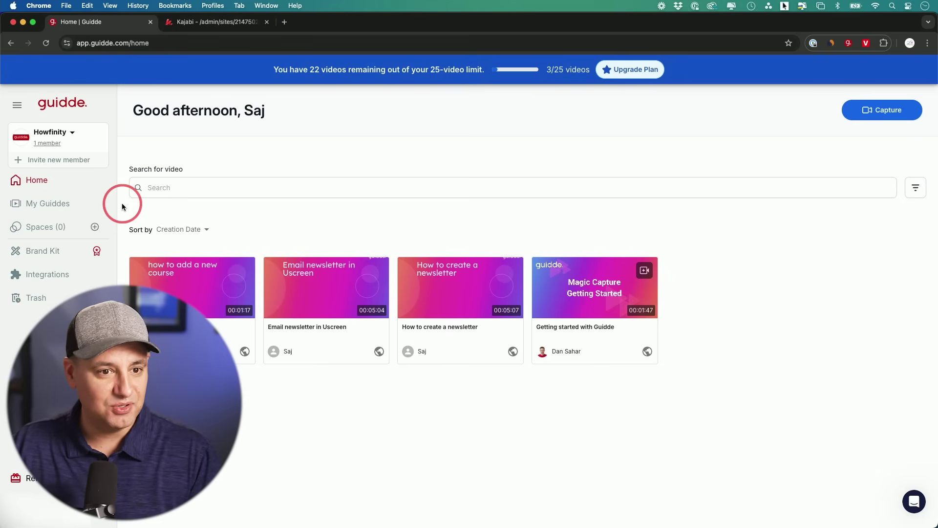
Launch a Magic Capture for a Product How-to described as uploading courses
click(868, 111)
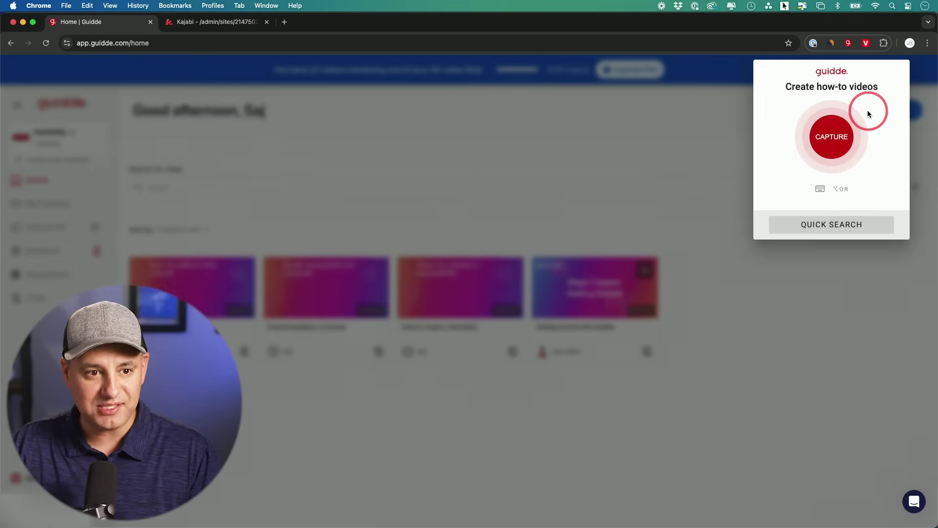
click(830, 136)
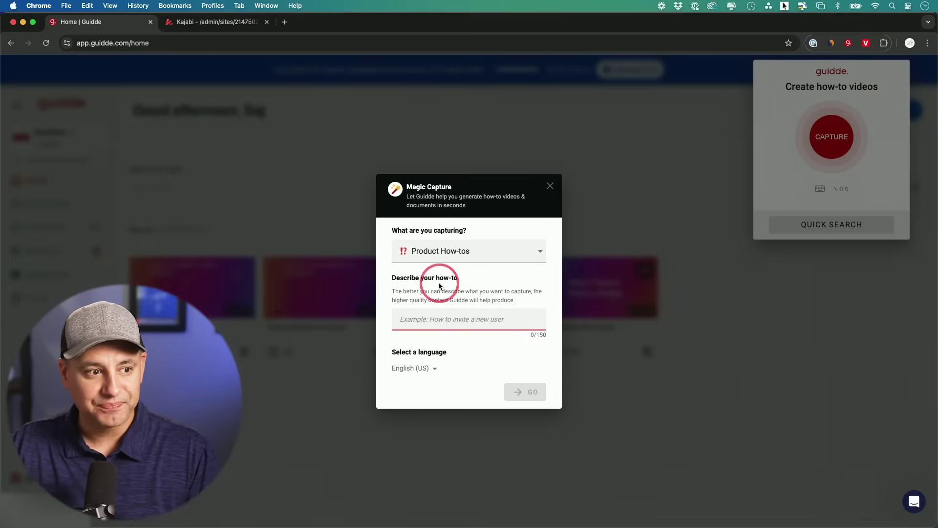
click(442, 319)
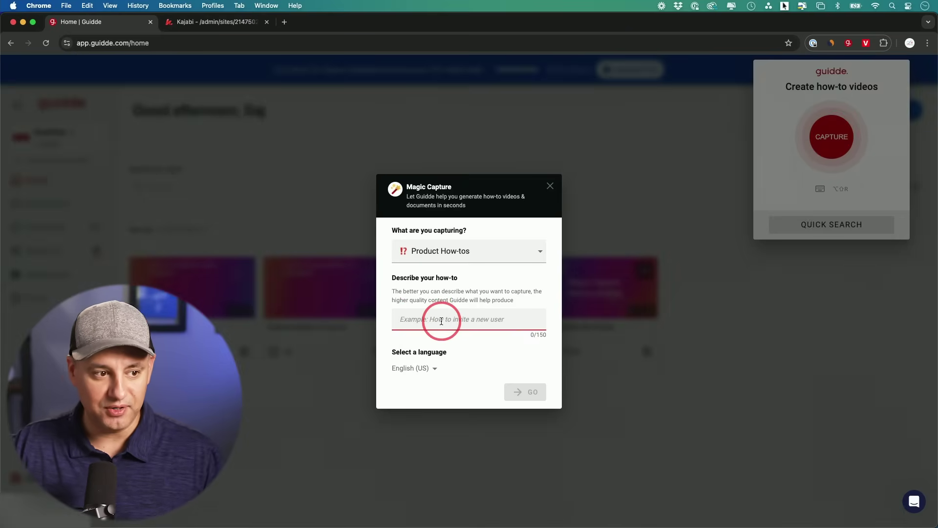
text(uploading courses)
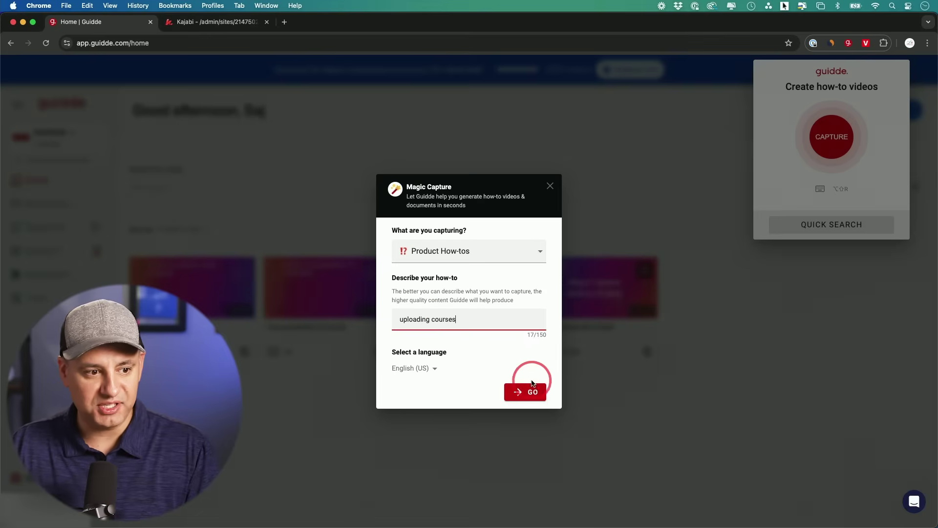
click(422, 251)
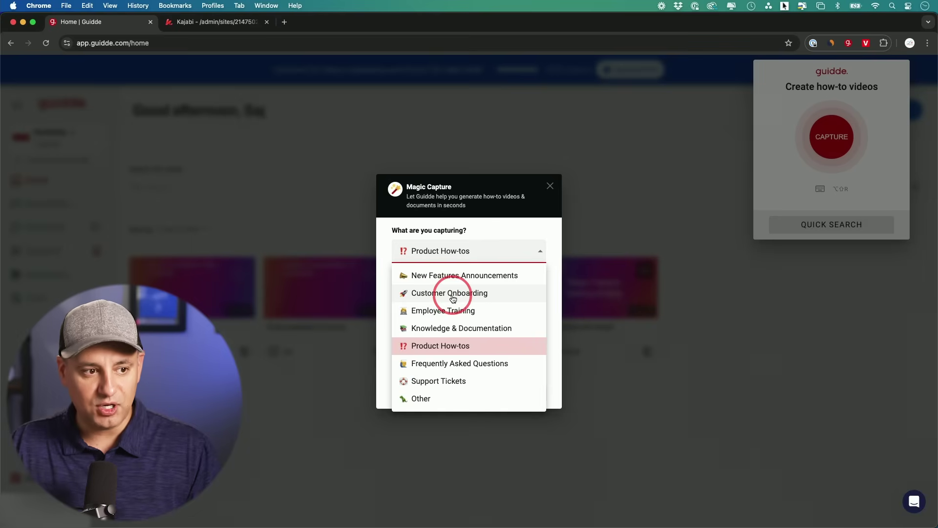
click(490, 233)
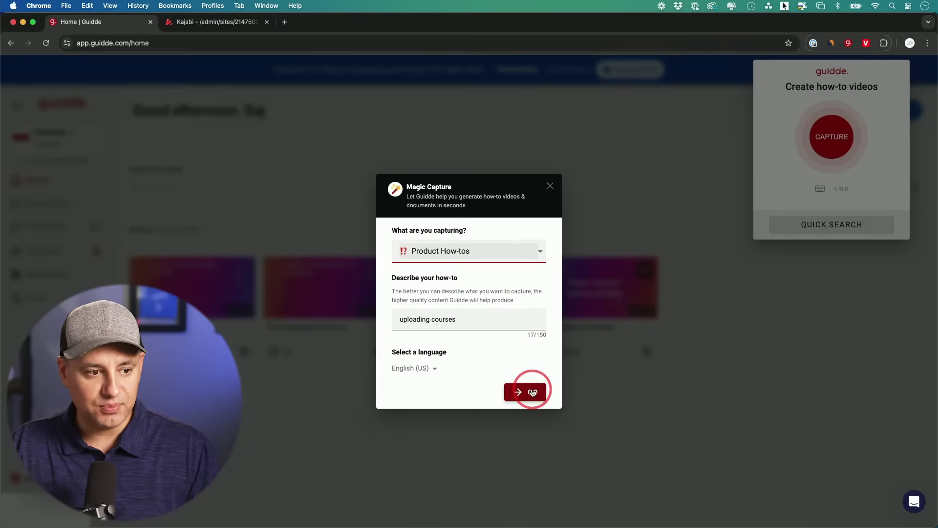
click(527, 392)
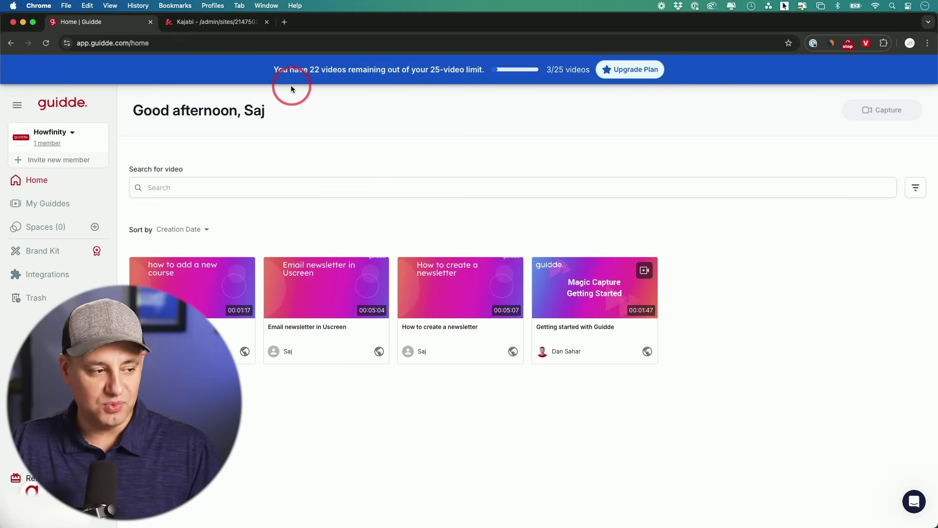
Advance the Kajabi new course wizard through Course Details, appearance and pricing
click(220, 22)
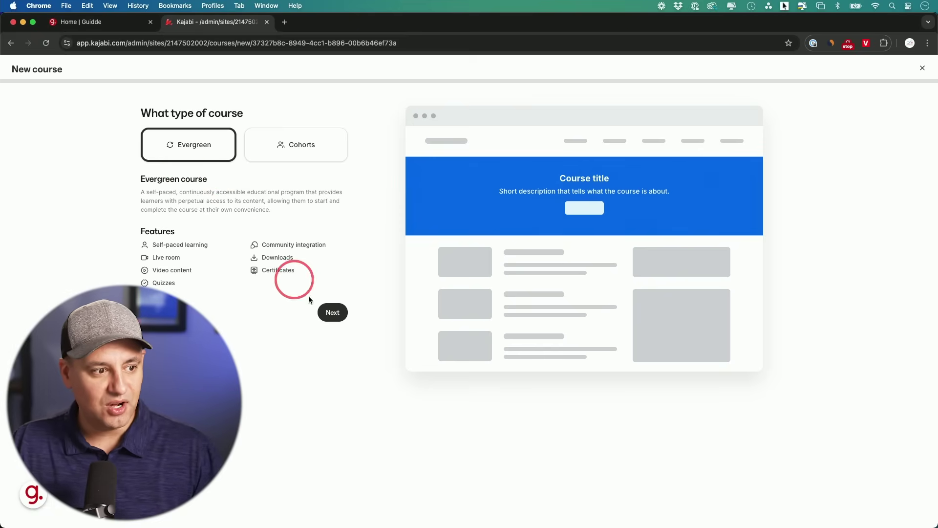
click(337, 312)
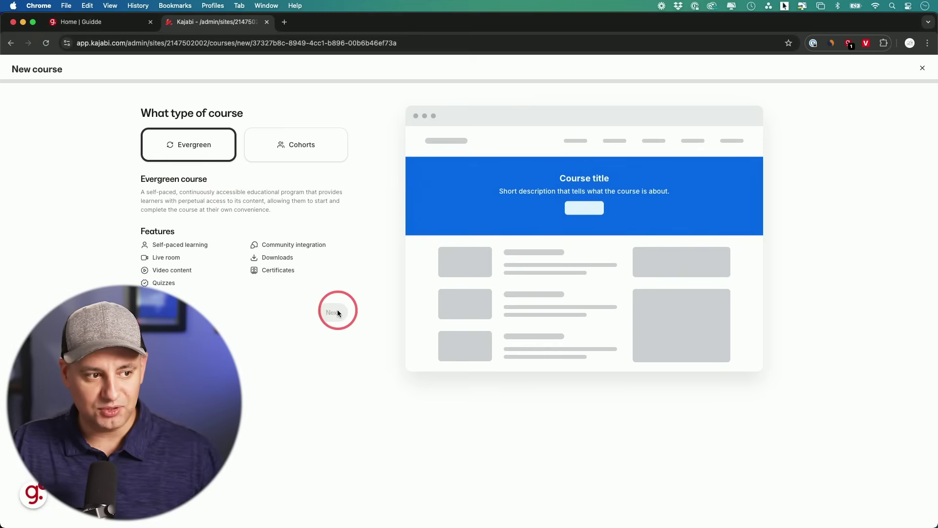
click(214, 168)
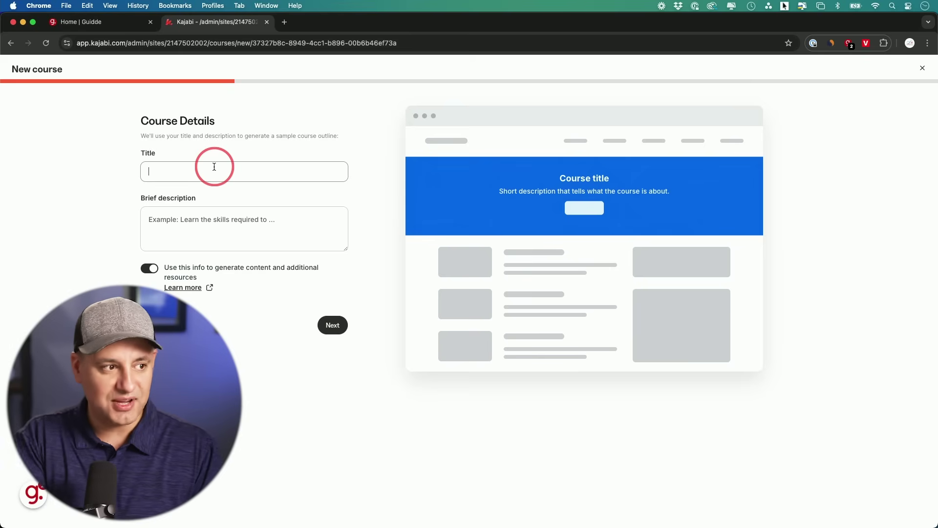
text(course name)
click(332, 327)
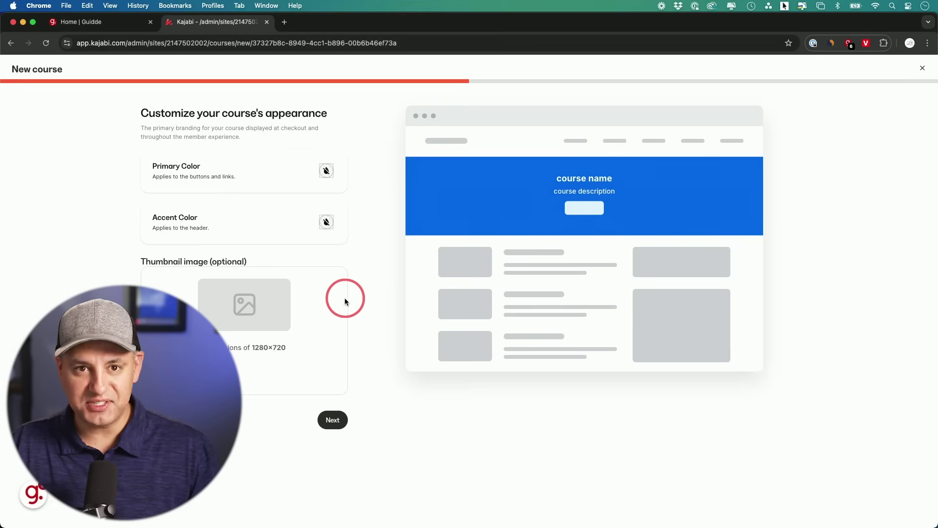
click(333, 423)
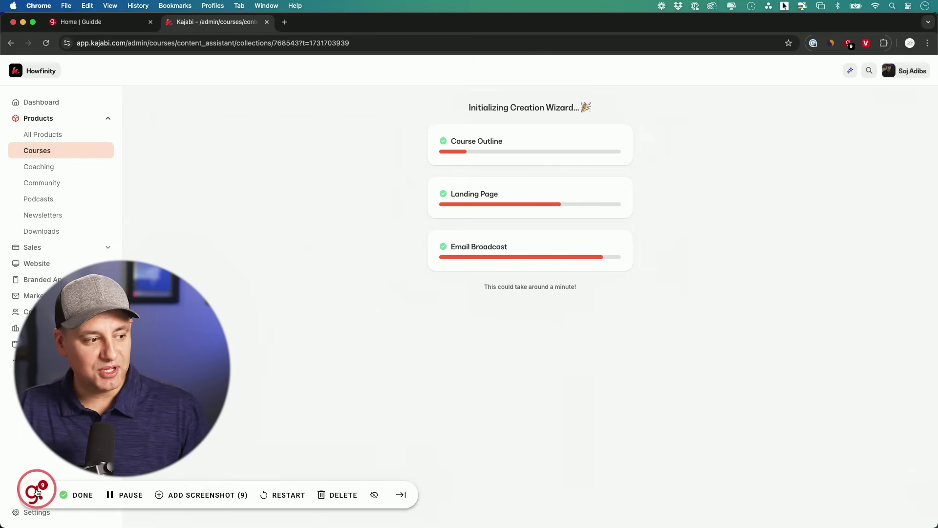
Stop the capture so Guidde generates the uploading courses guide
click(77, 494)
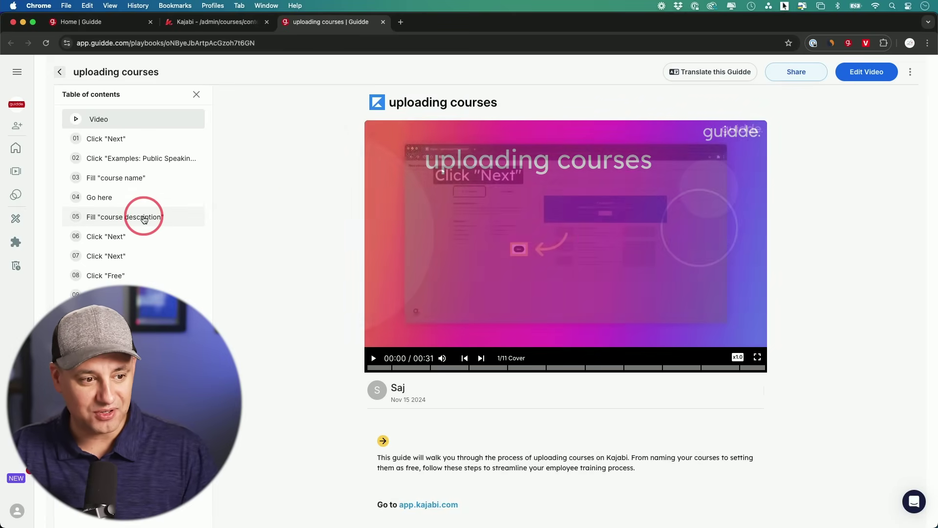
scroll(565, 293, down, 3)
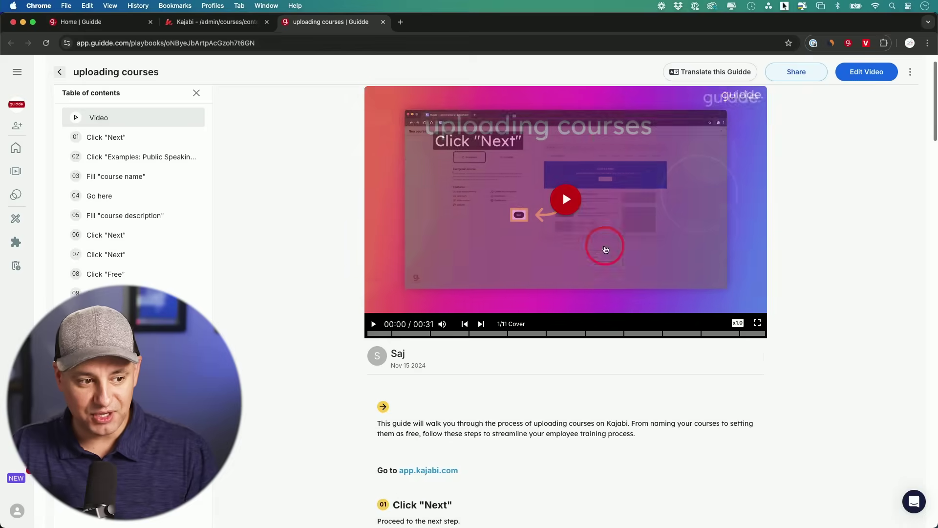
scroll(605, 251, down, 5)
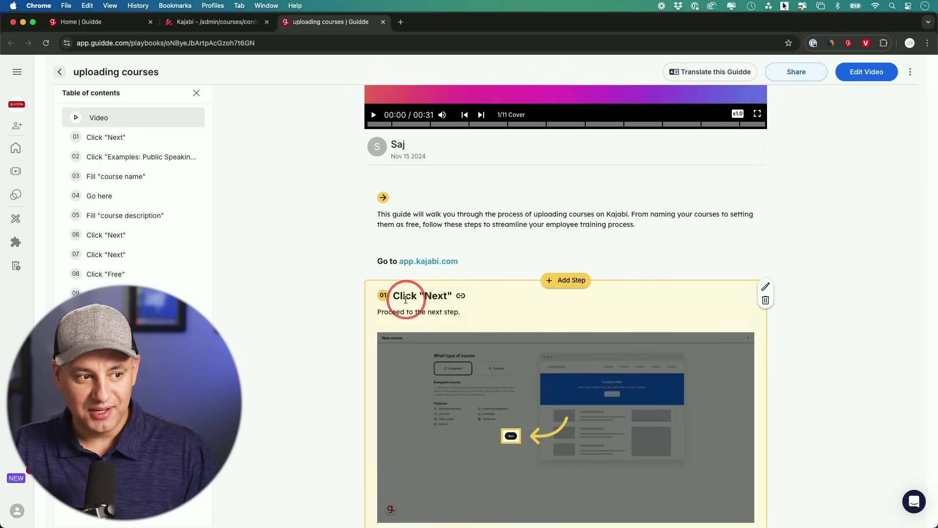
scroll(406, 303, down, 1)
scroll(407, 303, down, 1)
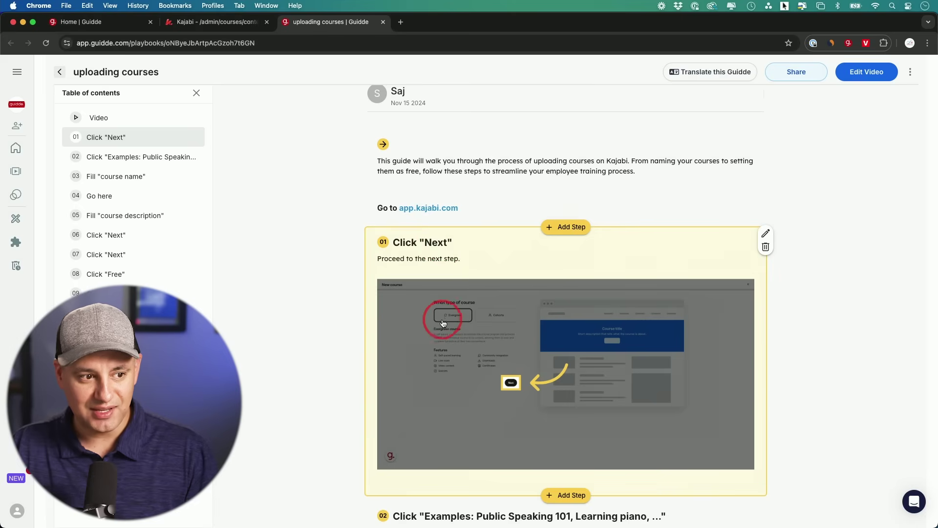
scroll(442, 322, down, 1)
scroll(444, 317, down, 3)
scroll(433, 300, down, 2)
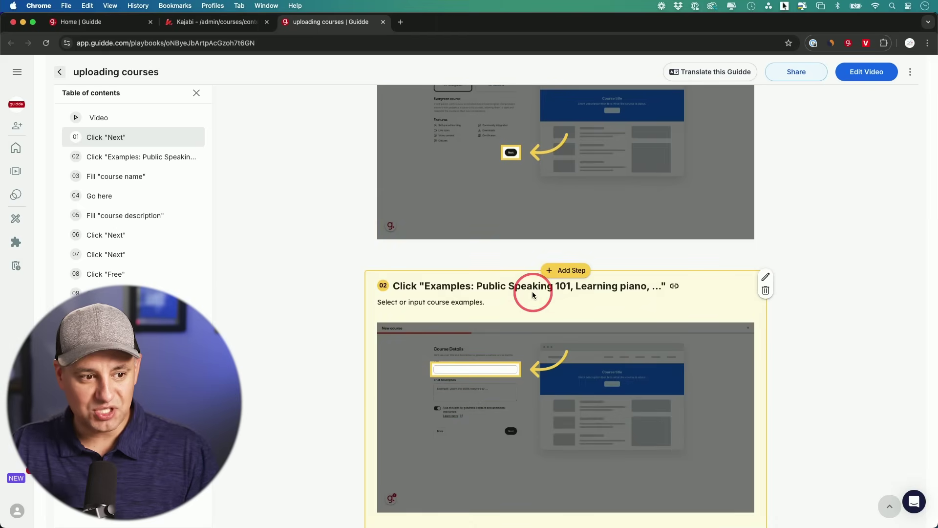
scroll(477, 293, down, 3)
scroll(479, 298, down, 2)
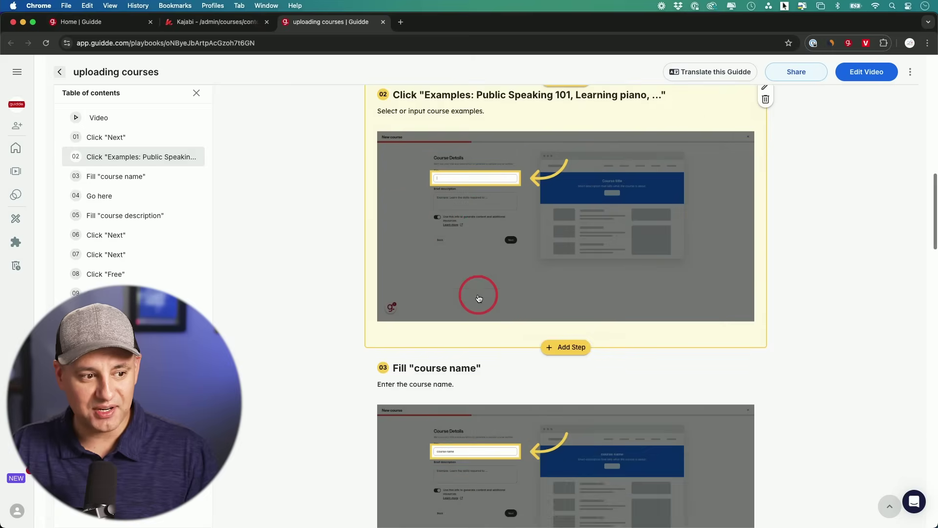
scroll(478, 298, down, 3)
scroll(458, 340, down, 3)
scroll(466, 320, down, 2)
scroll(471, 279, down, 7)
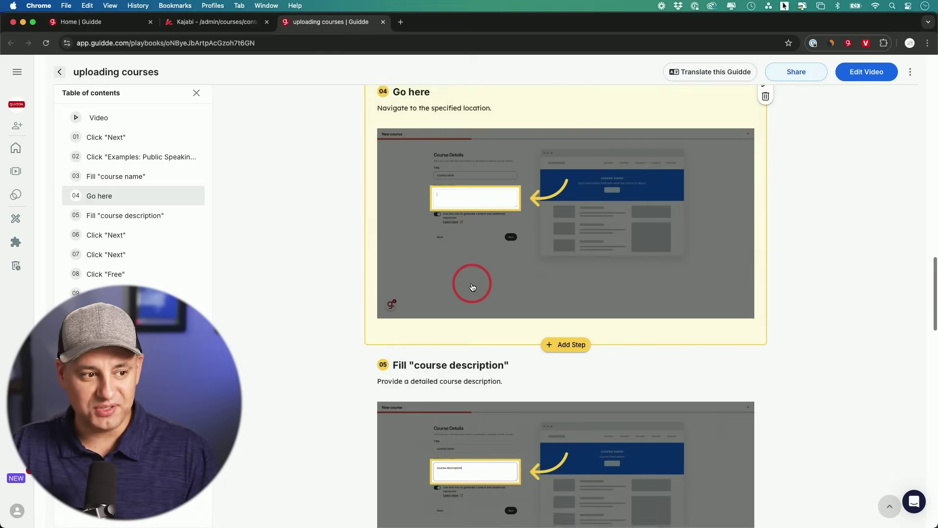
scroll(472, 287, down, 4)
scroll(469, 283, down, 3)
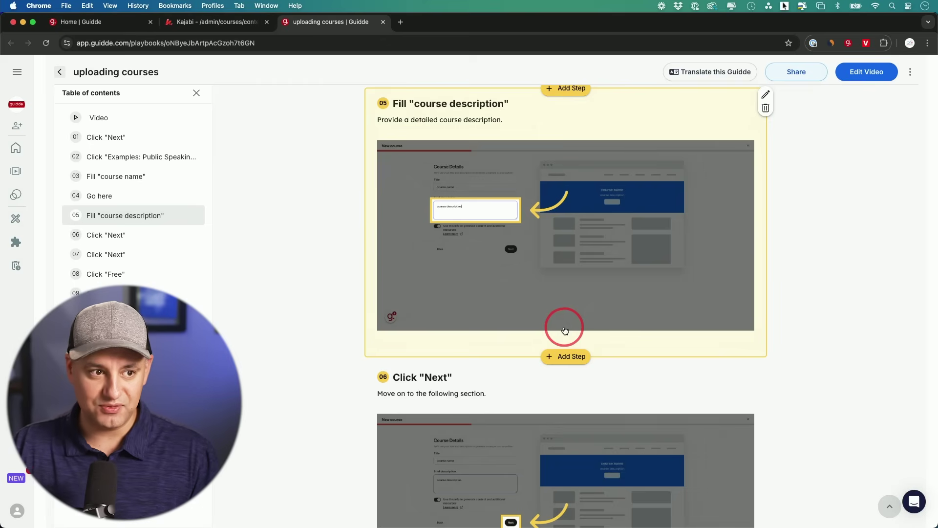
scroll(564, 330, up, 1)
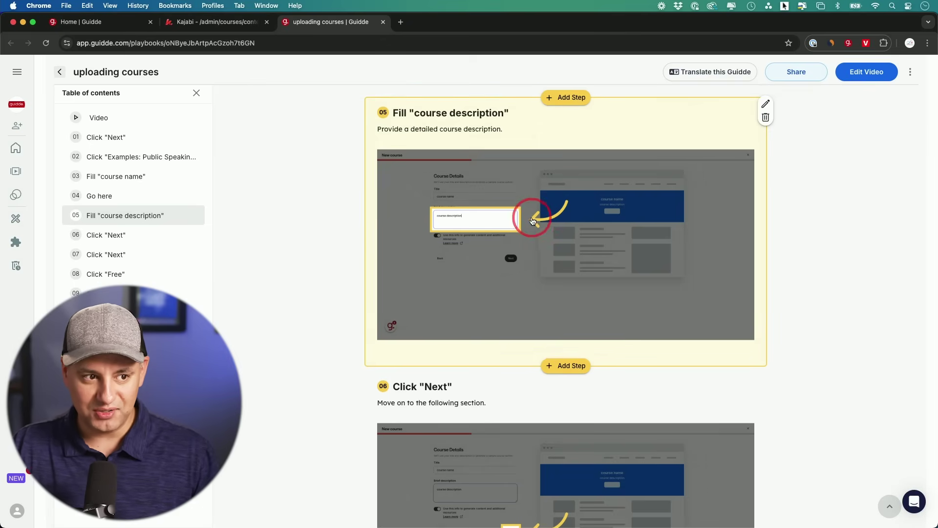
scroll(557, 235, up, 10)
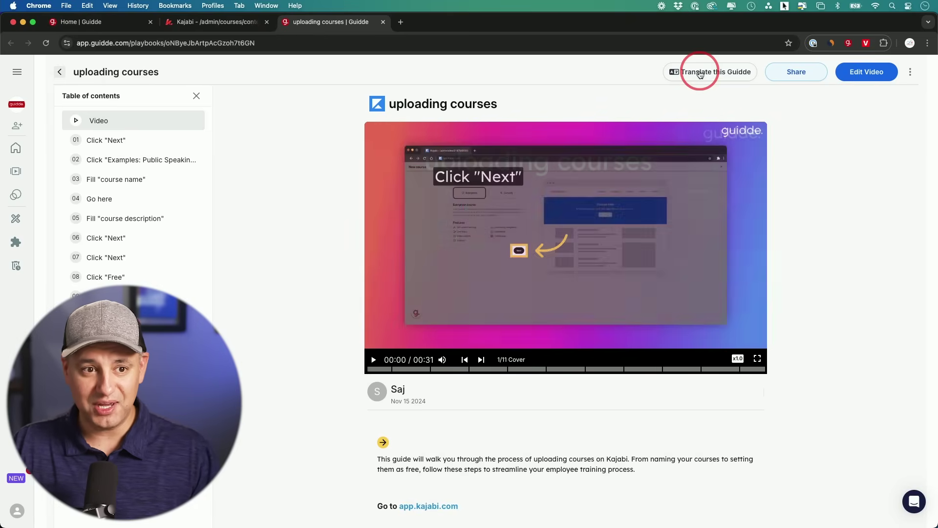
Review the video editor's voiceover and background colour options, then return to the guide view
click(863, 72)
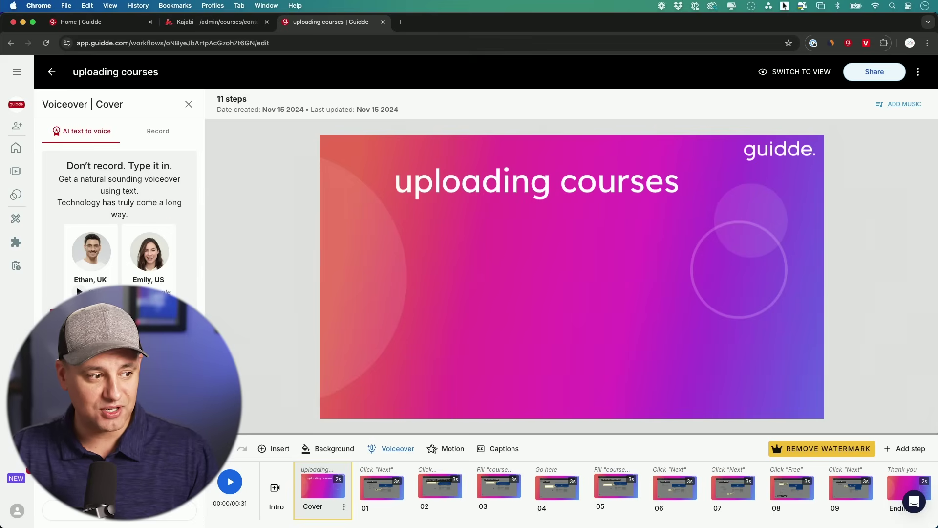
scroll(119, 220, down, 1)
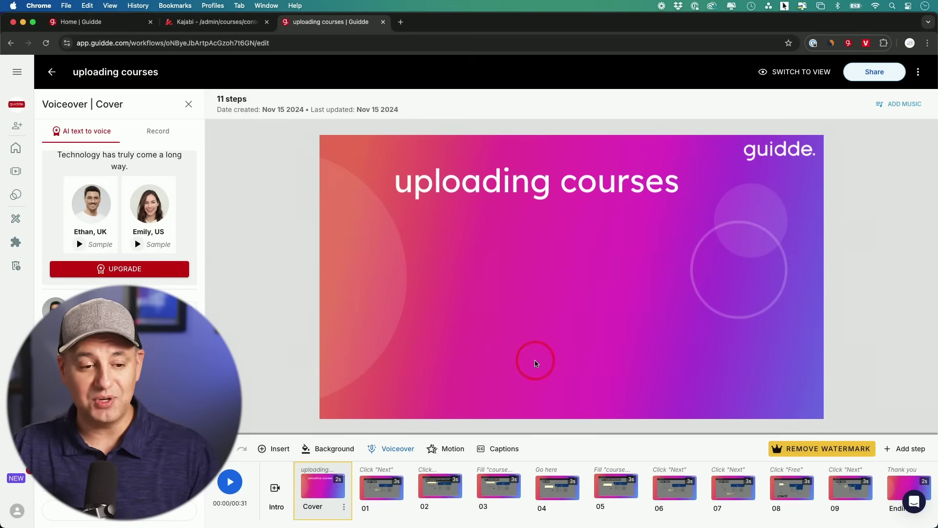
scroll(117, 308, up, 1)
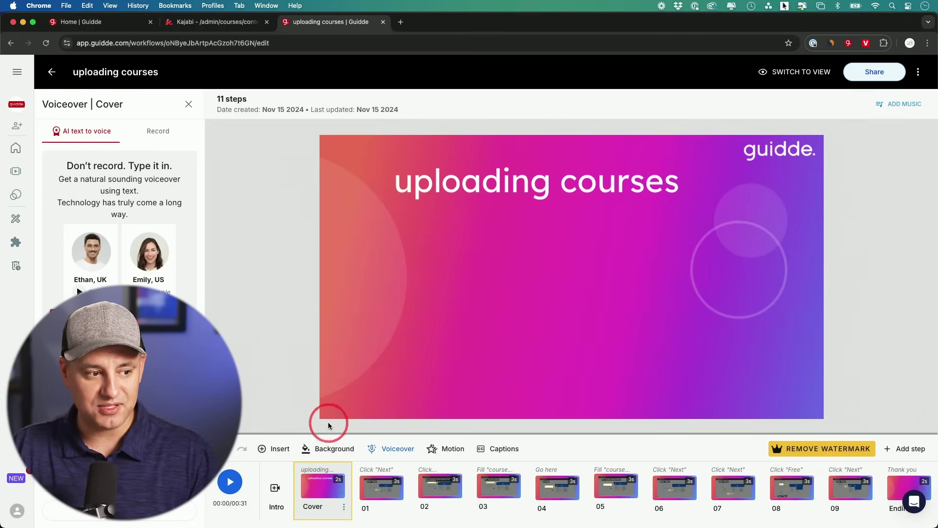
click(334, 448)
click(333, 448)
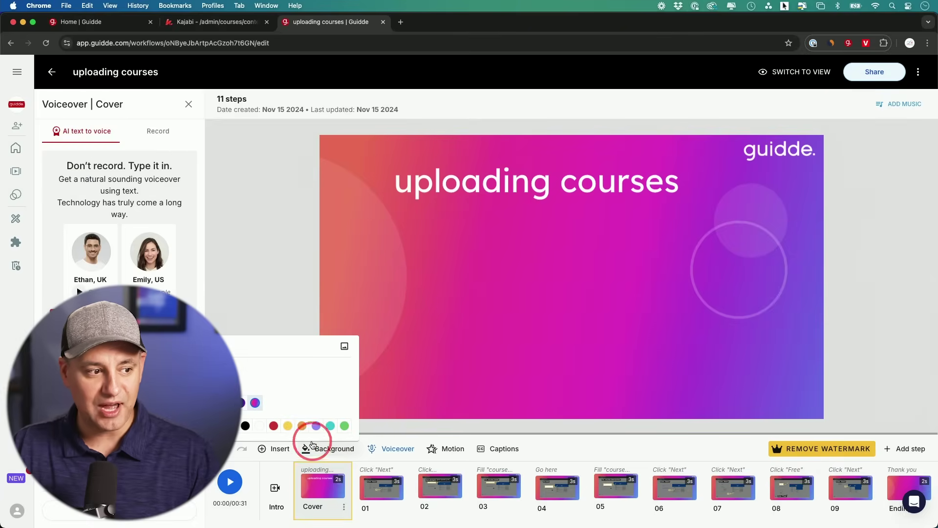
click(302, 288)
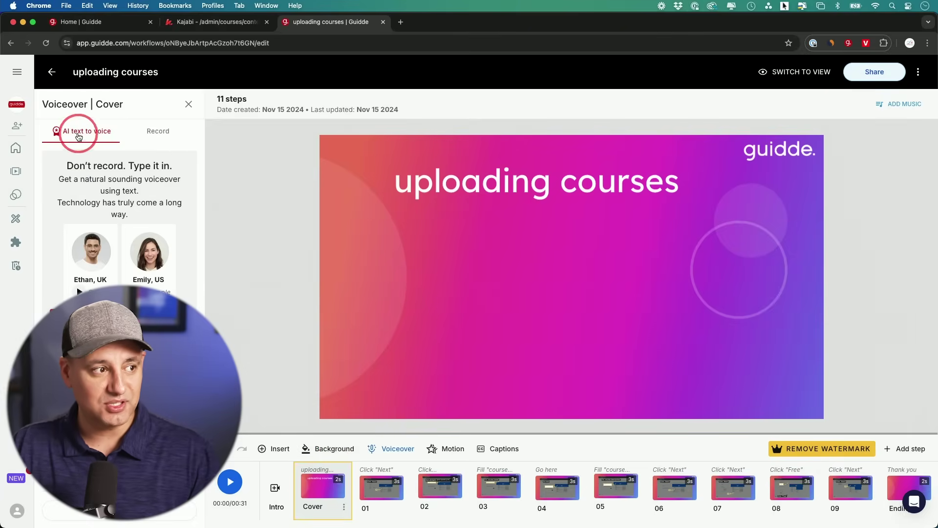
click(52, 73)
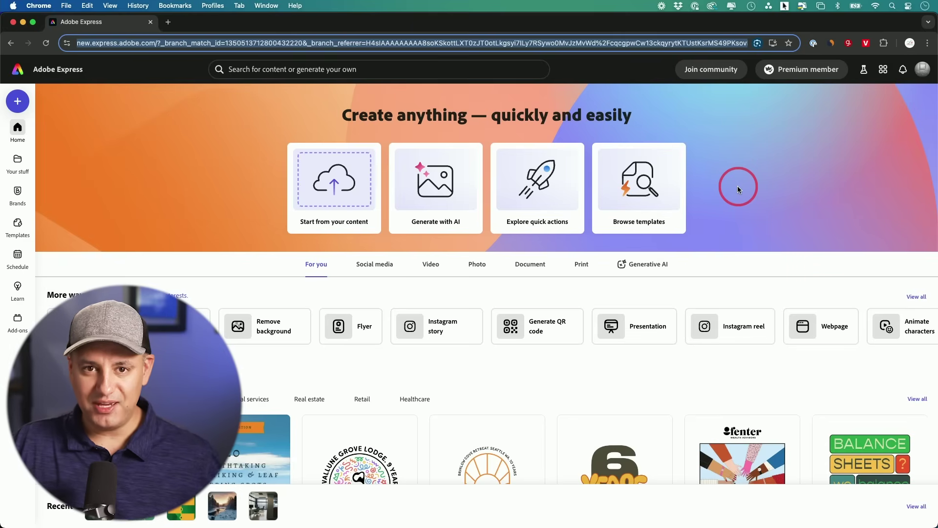
scroll(737, 189, down, 1)
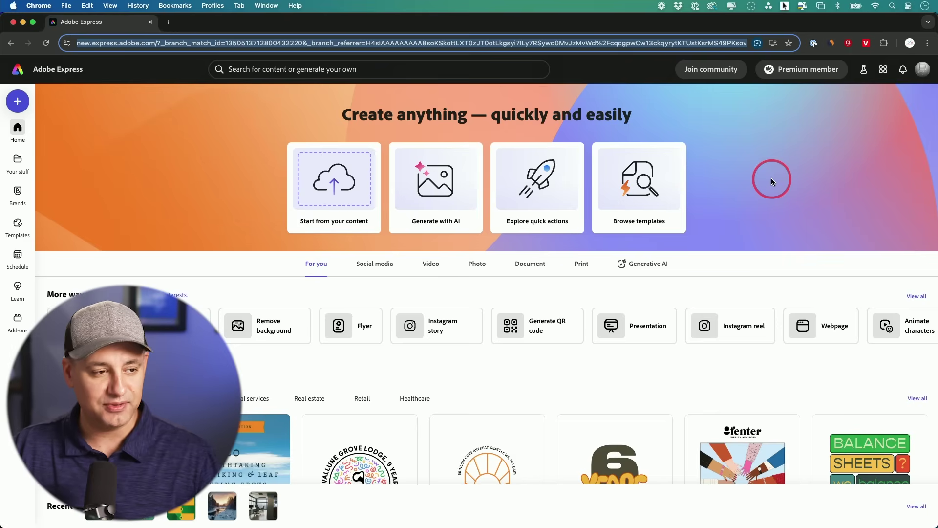
Enter the Adobe Express web app home page from the marketing site
click(429, 212)
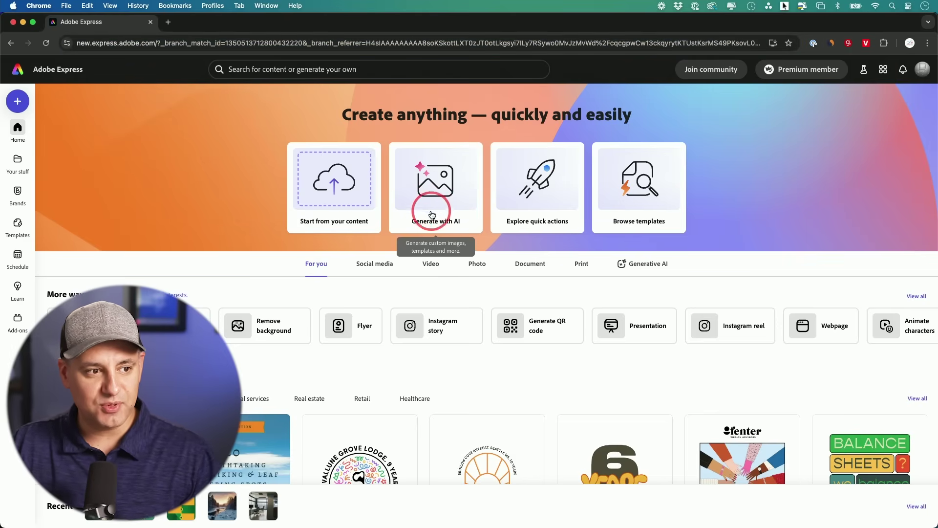
Choose Generate with AI and the Generate template quick action
click(434, 211)
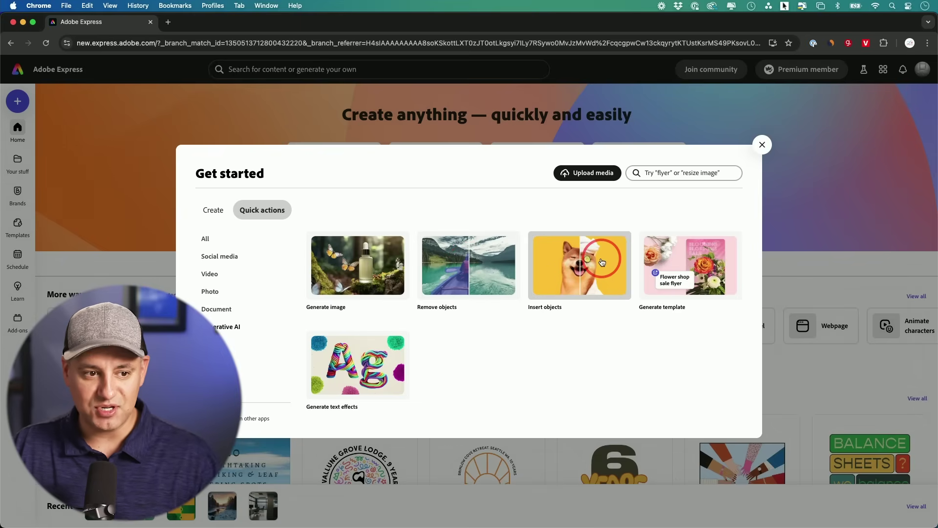
click(687, 271)
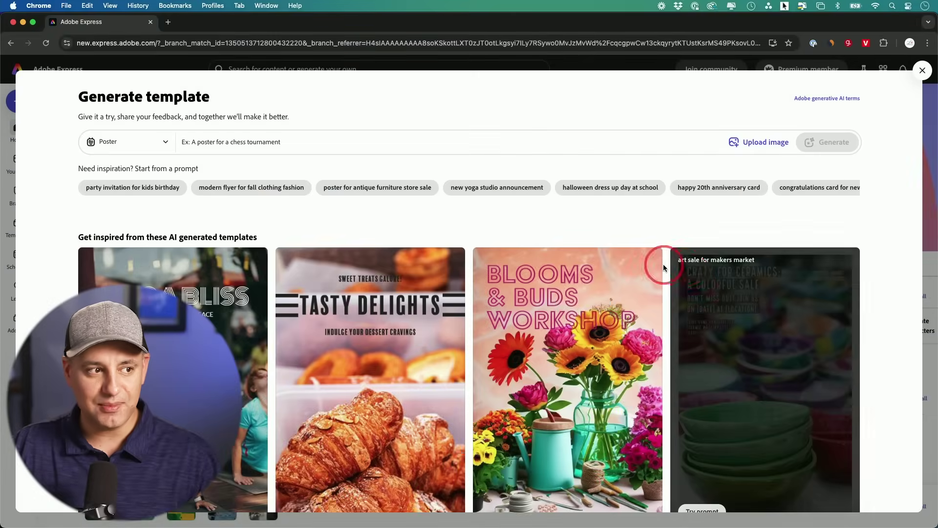
Generate posters from the 'new yoga studio announcement' prompt and open Find Your Zen
click(244, 143)
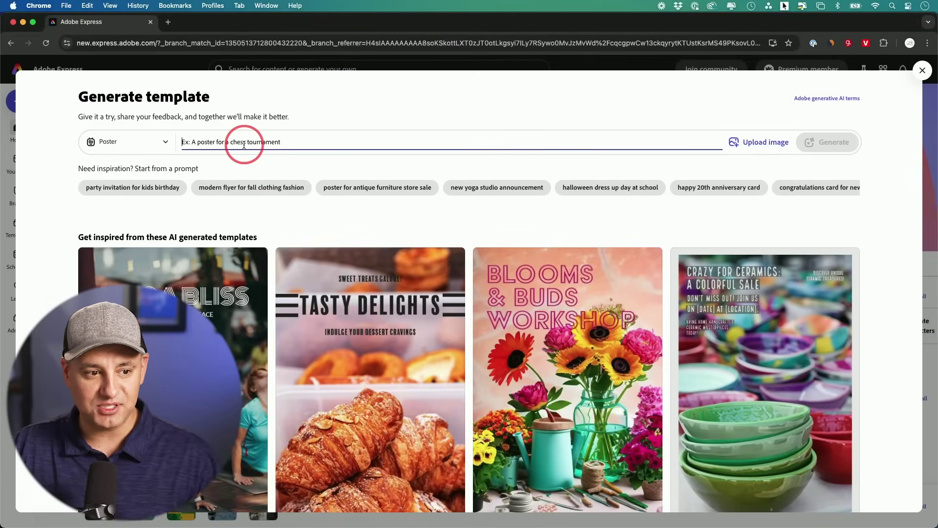
click(473, 188)
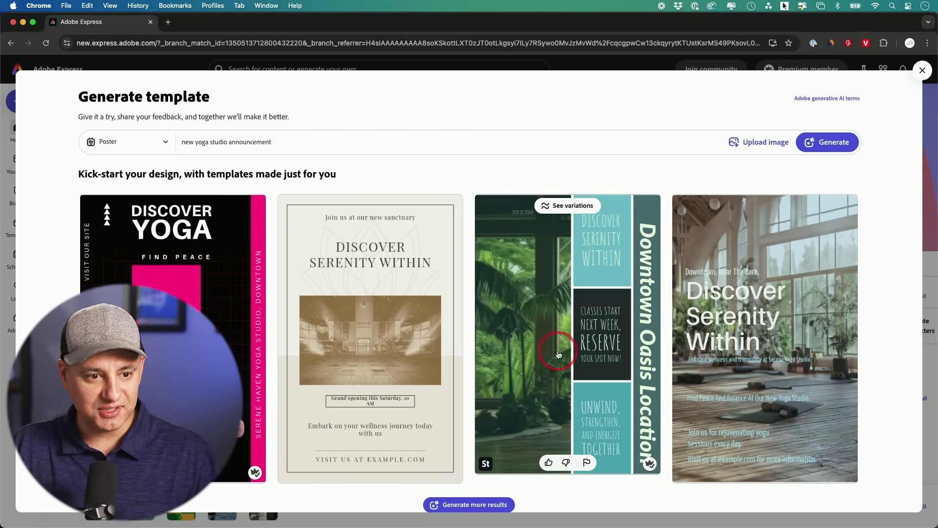
mouse_move(172, 338)
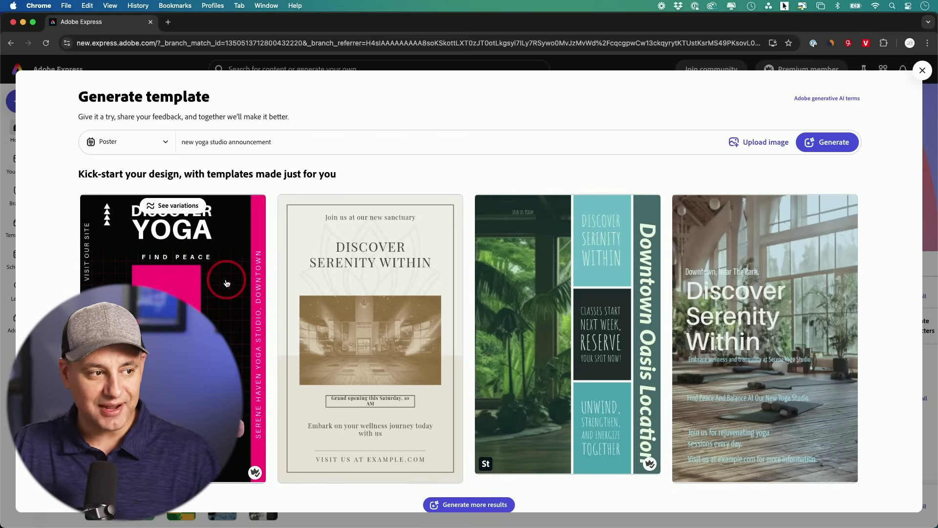
scroll(469, 439, down, 1)
click(468, 485)
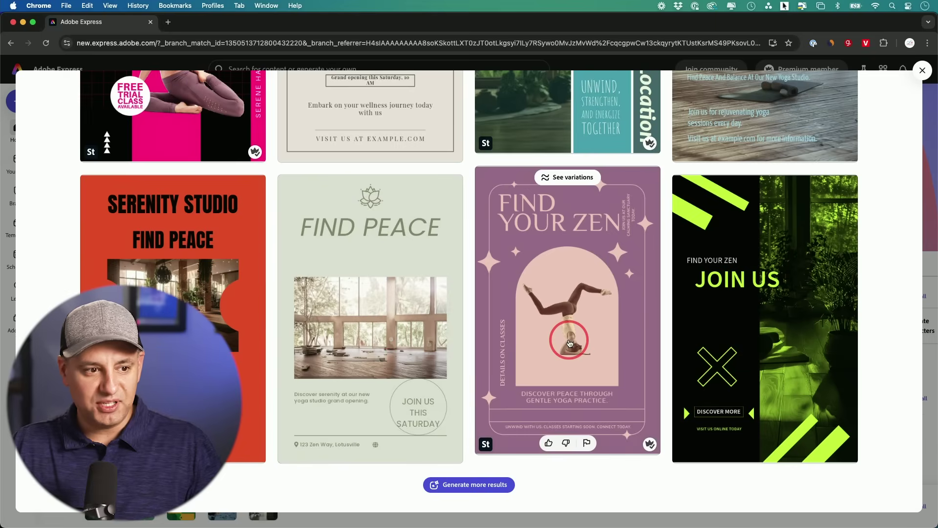
click(569, 342)
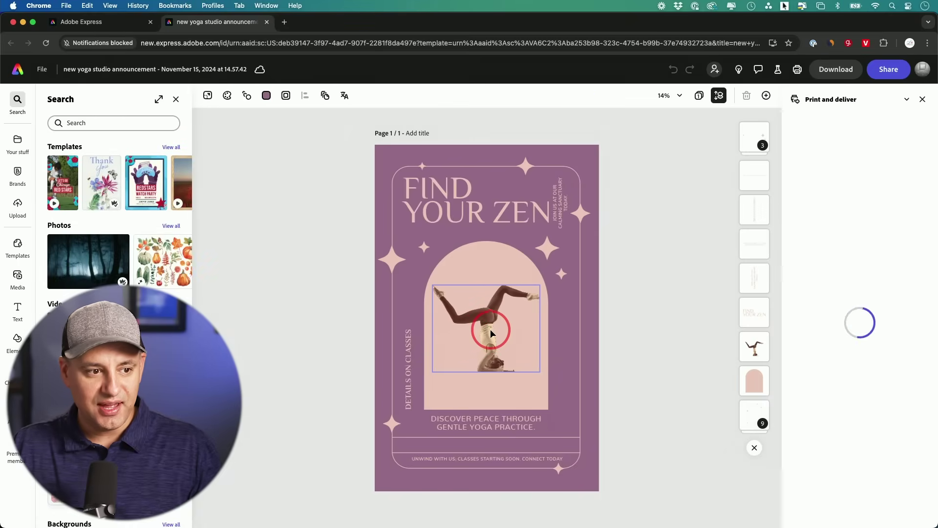
Delete the yoga photo from inside the poster's arch
click(490, 332)
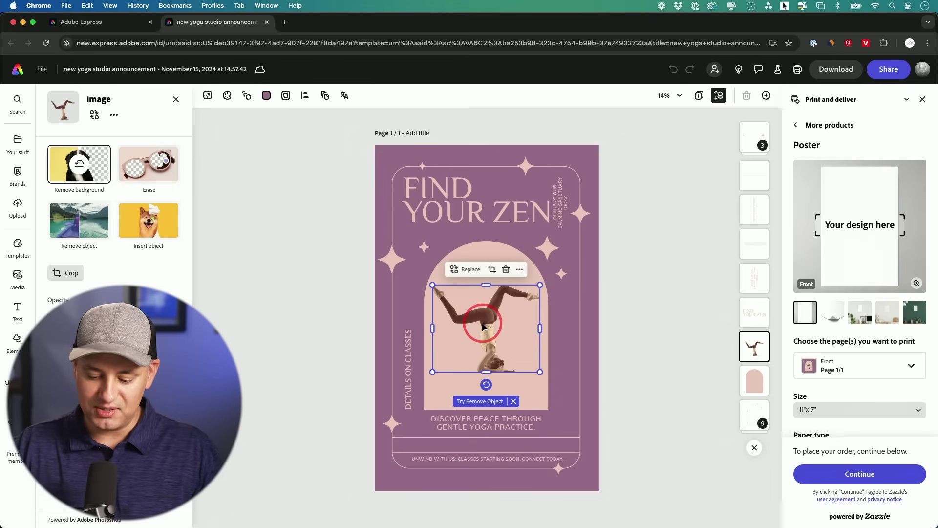
key(Delete)
Restyle the FIND YOUR ZEN heading with the Permanent Marker recommended text style
click(453, 204)
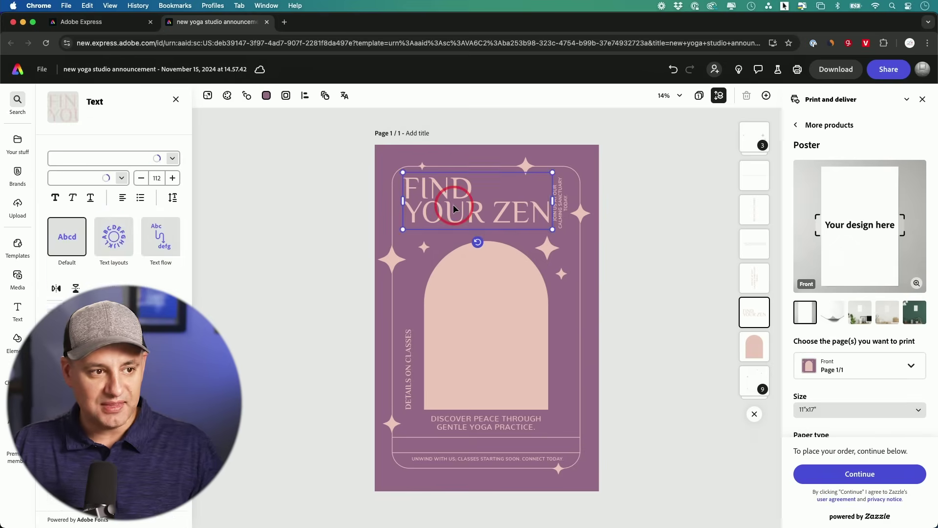
double_click(455, 209)
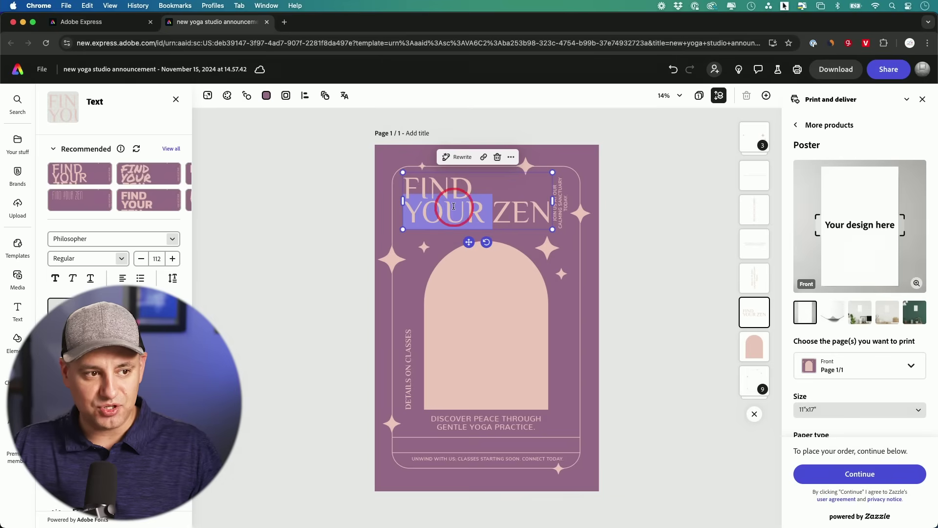
click(143, 184)
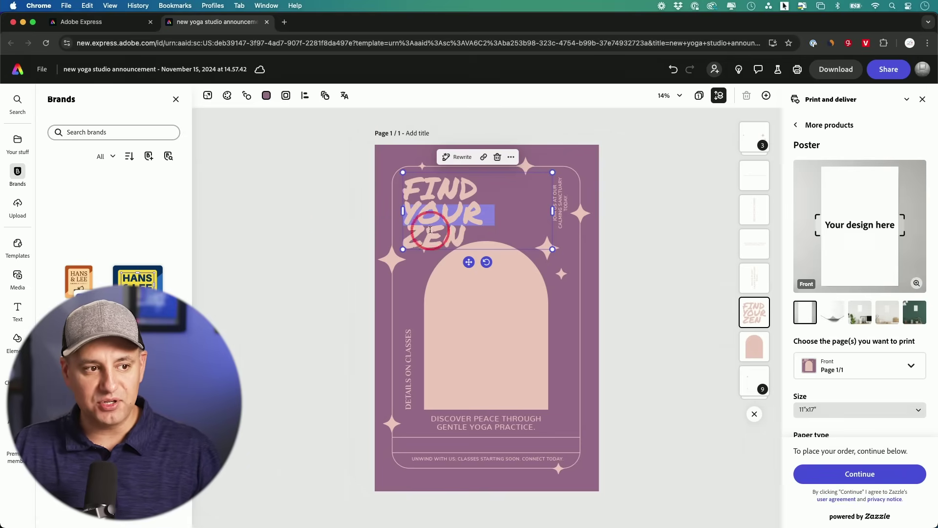
key(Escape)
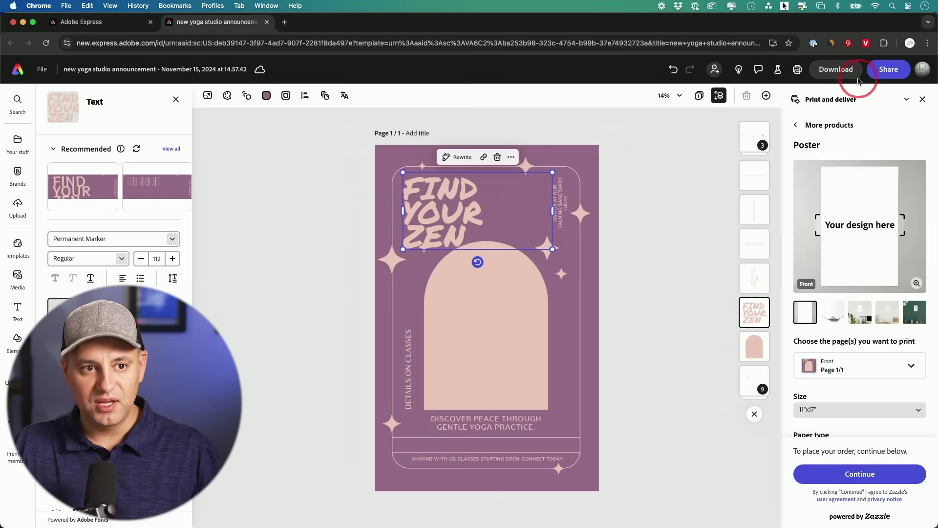
click(833, 74)
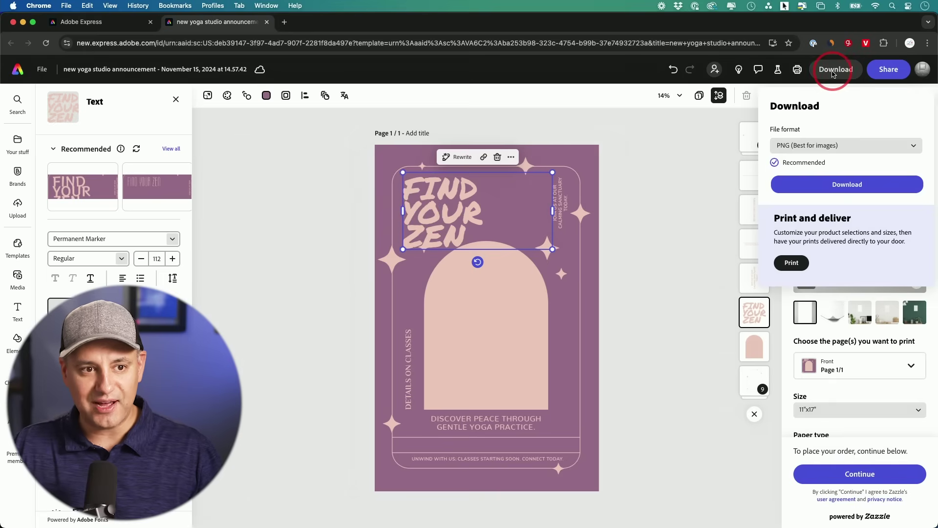
click(801, 150)
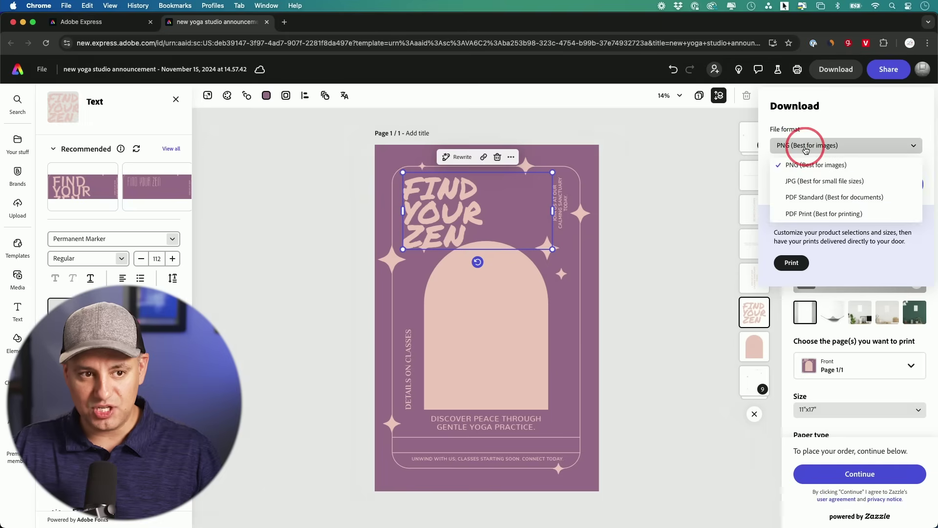
click(656, 231)
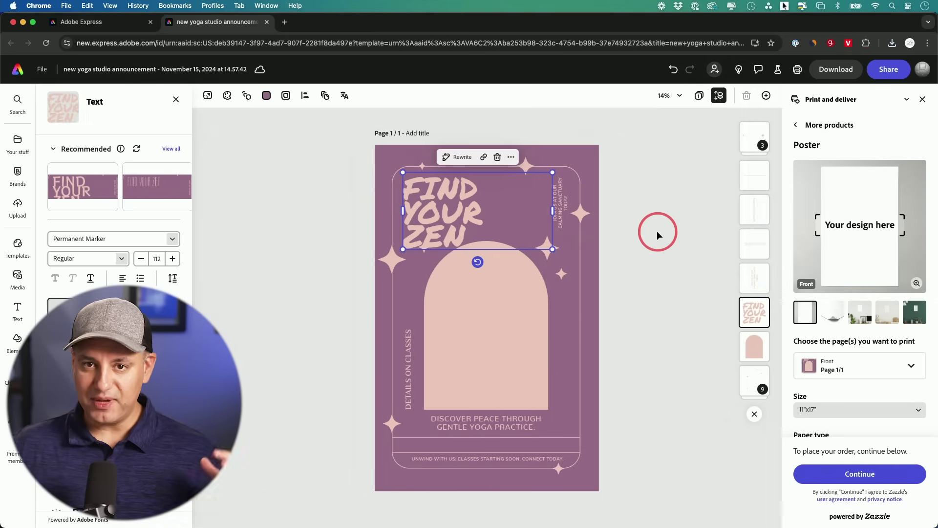